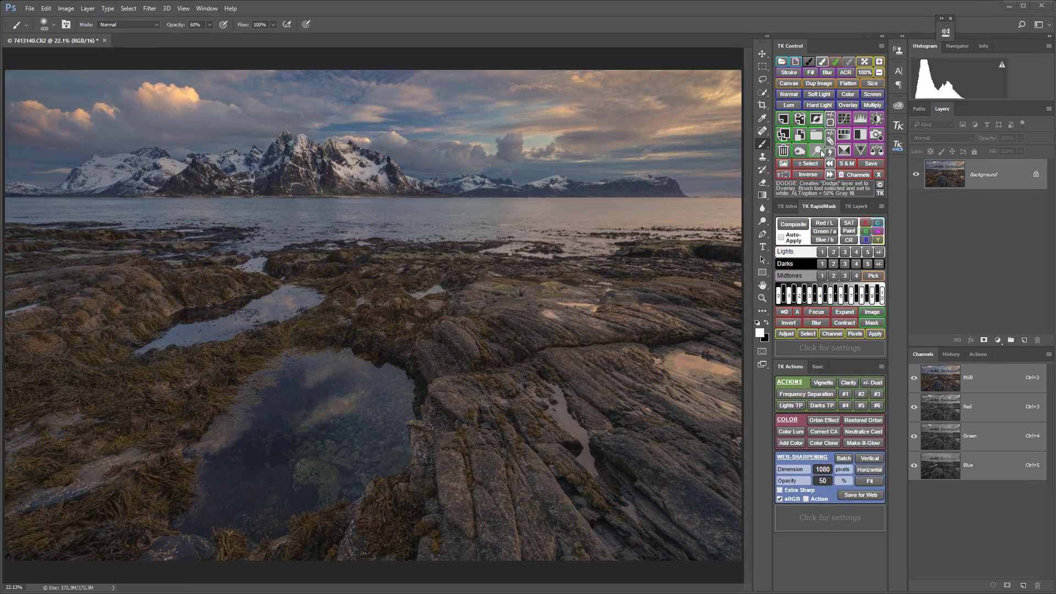
- Add a transparent Dodge layer for white paint and a transparent Burn layer for black paint above the Background
click(820, 151)
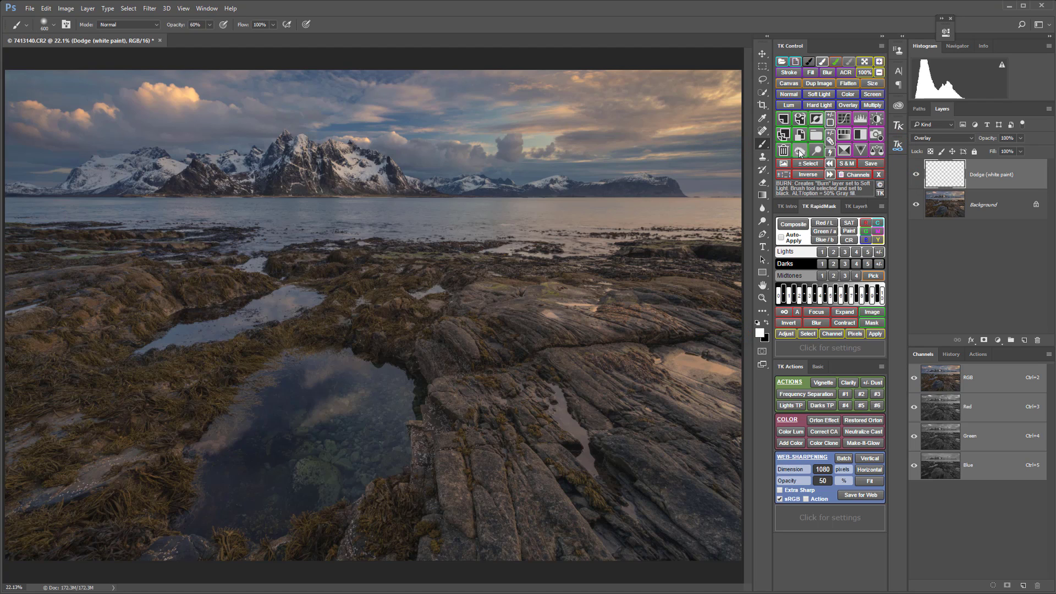
click(800, 151)
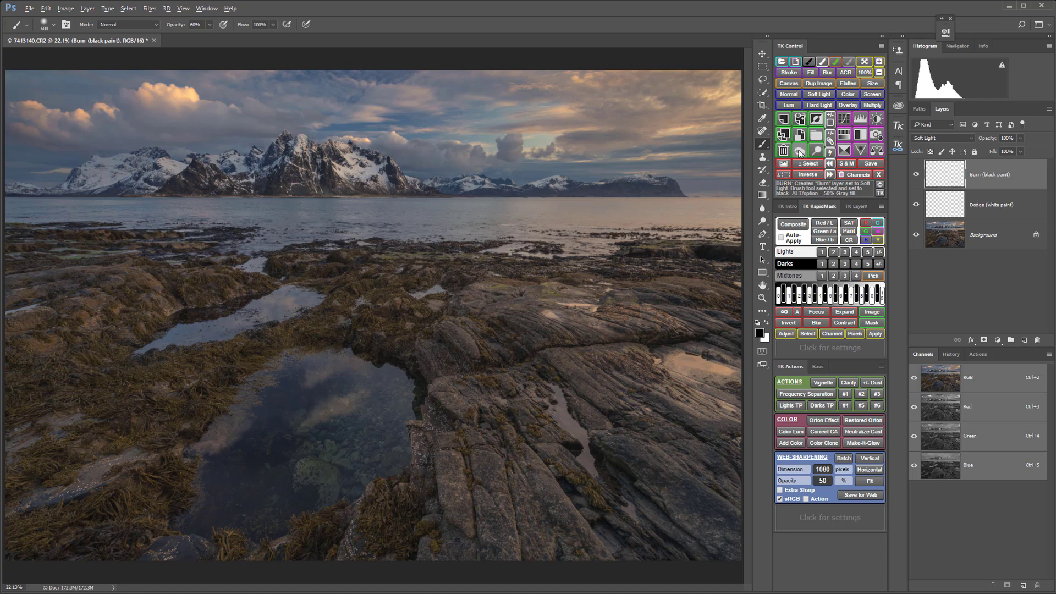
- Try black and white strokes on an extra Burn layer filled with 50% gray, and delete that layer
alt+click(799, 152)
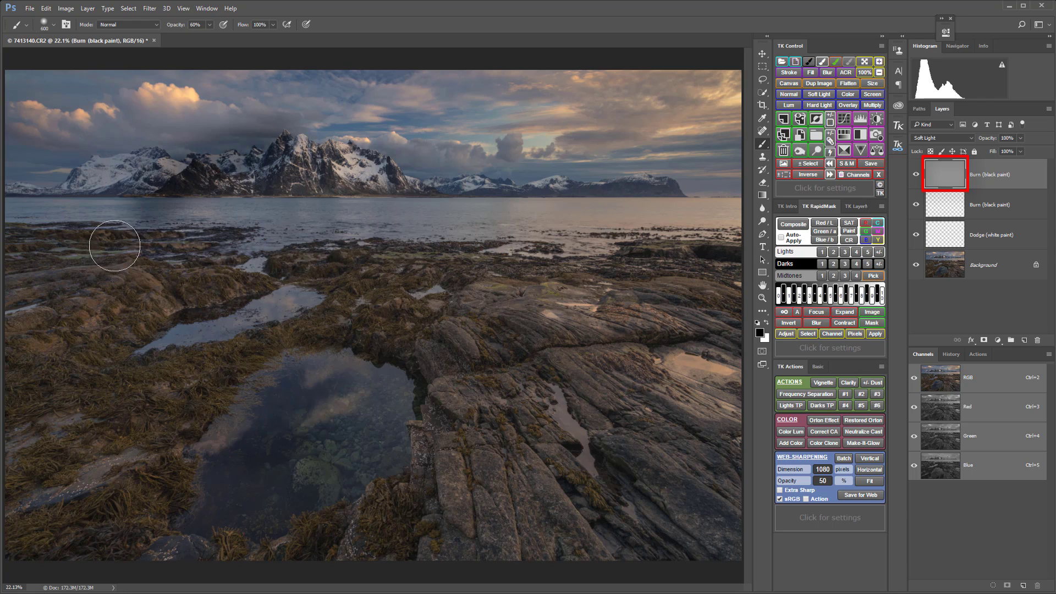
mouse_move(114, 245)
mouse_down()
mouse_move(377, 266)
mouse_move(130, 490)
mouse_move(164, 449)
mouse_up()
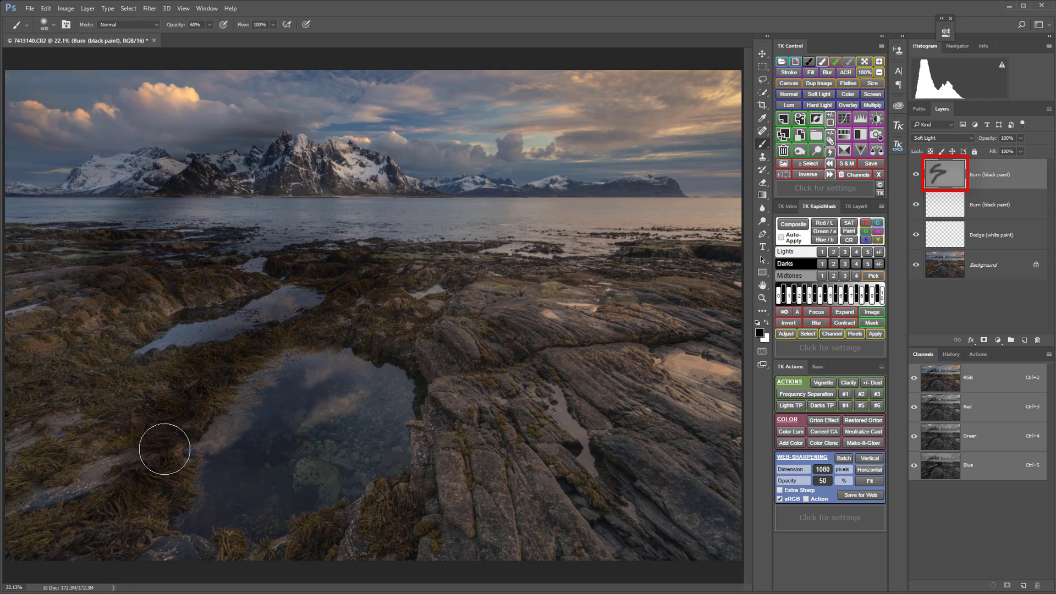
key(x)
mouse_move(556, 130)
mouse_down()
mouse_move(384, 275)
mouse_move(666, 301)
mouse_move(477, 423)
mouse_move(532, 437)
mouse_up()
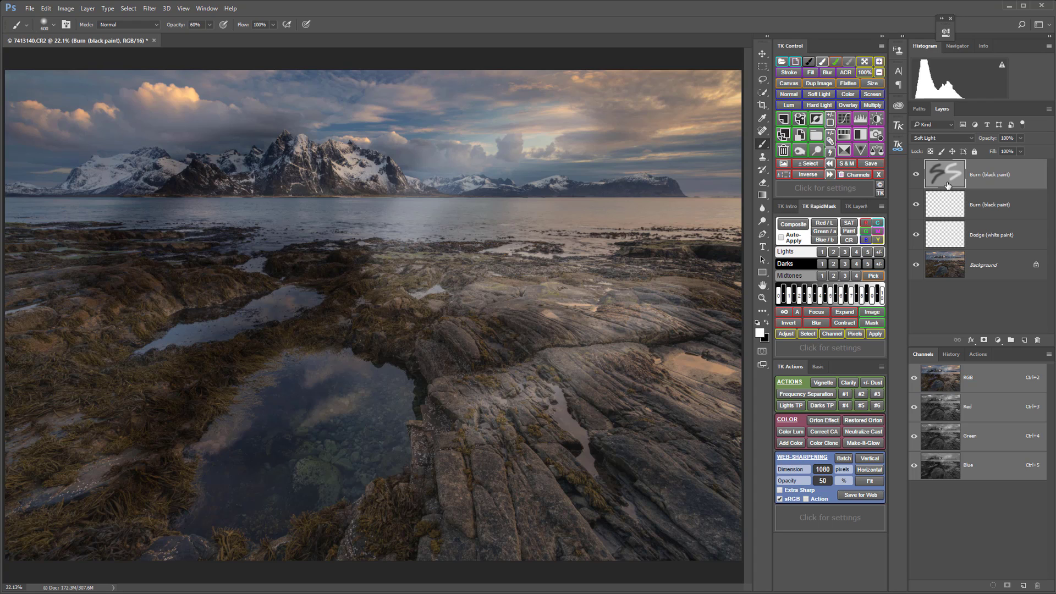
click(782, 153)
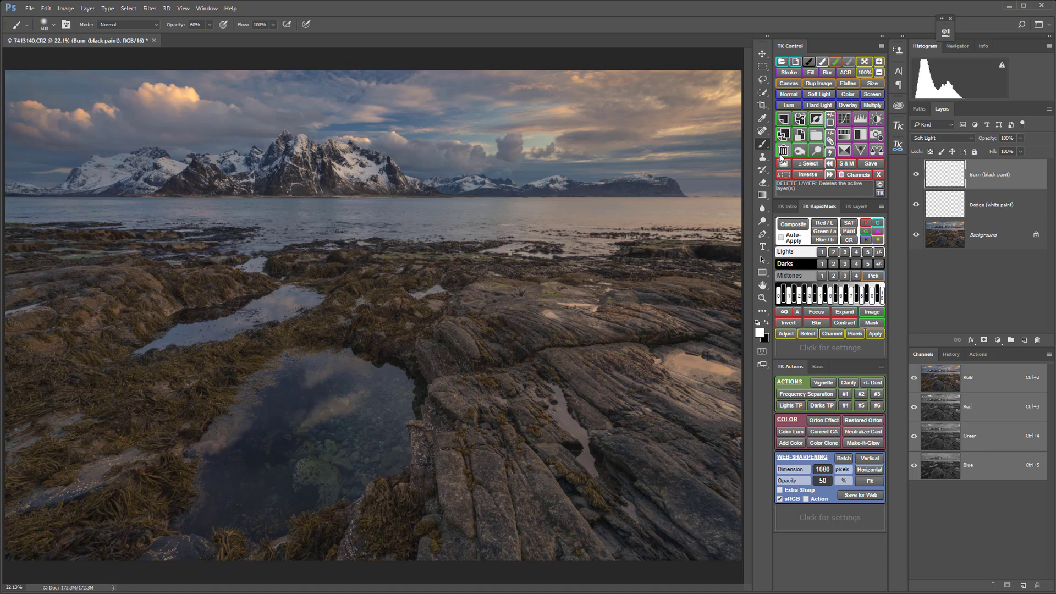
- Darken the sky and the outer foreground on the Burn layer with a black 1200 px brush at 30% opacity, and compare before and after
click(808, 61)
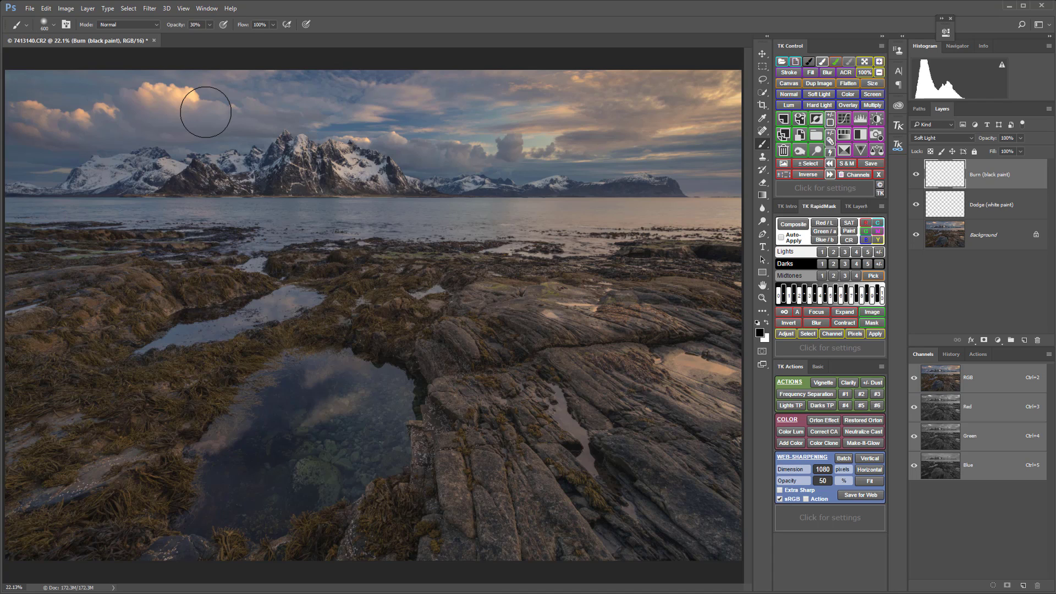
key(bracketright)
key(bracketright)
key(bracketright)
key(bracketright)
key(bracketright)
key(bracketright)
mouse_move(258, 93)
mouse_down()
mouse_move(106, 102)
mouse_move(9, 127)
mouse_move(339, 95)
mouse_move(698, 107)
mouse_move(713, 147)
mouse_move(430, 128)
mouse_move(530, 99)
mouse_move(737, 125)
mouse_move(431, 49)
mouse_move(48, 64)
mouse_move(24, 137)
mouse_move(6, 141)
mouse_up()
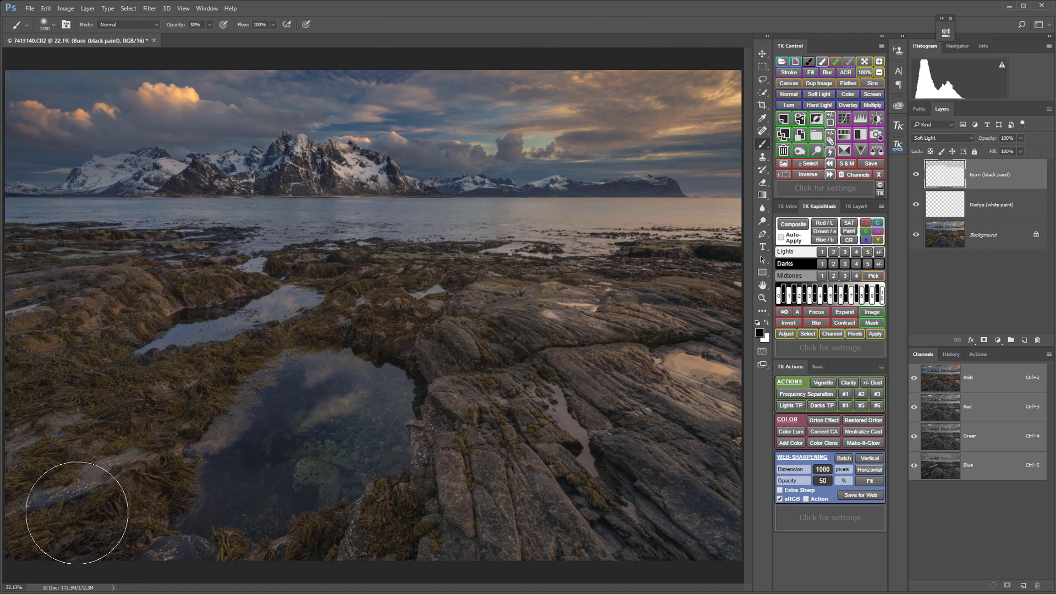
mouse_move(35, 236)
mouse_down()
mouse_move(11, 271)
mouse_move(28, 270)
mouse_move(9, 312)
mouse_move(8, 459)
mouse_move(50, 535)
mouse_move(91, 542)
mouse_move(55, 456)
mouse_move(88, 433)
mouse_move(68, 459)
mouse_move(97, 542)
mouse_move(188, 576)
mouse_move(408, 592)
mouse_move(548, 553)
mouse_move(482, 564)
mouse_move(505, 487)
mouse_move(548, 562)
mouse_move(697, 510)
mouse_move(613, 586)
mouse_move(698, 510)
mouse_move(721, 453)
mouse_move(704, 540)
mouse_move(768, 288)
mouse_move(757, 192)
mouse_move(752, 212)
mouse_move(47, 279)
mouse_up()
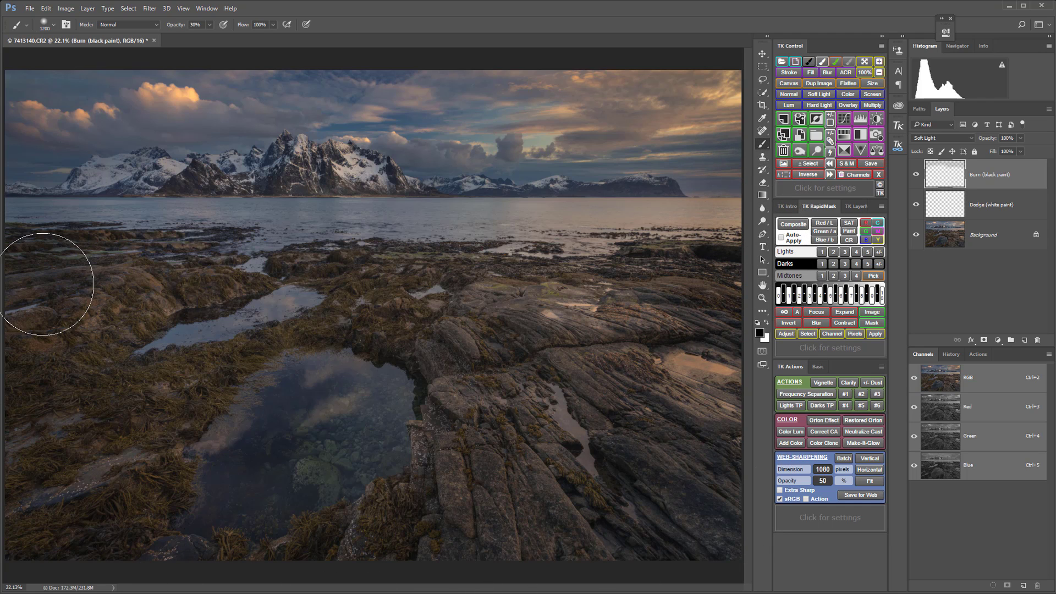
click(913, 180)
click(915, 181)
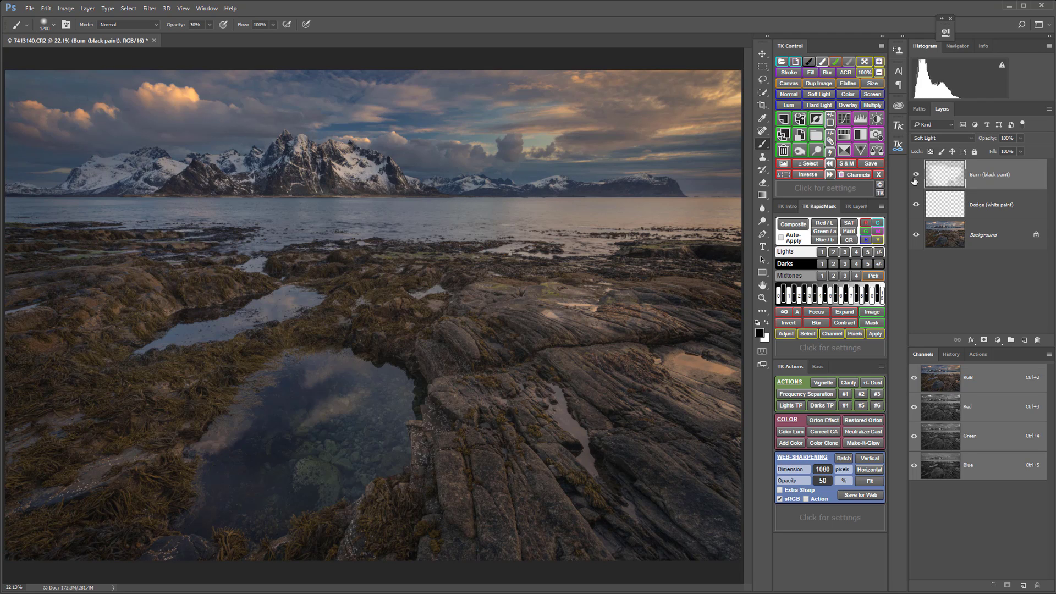
- Brighten patches of the foreground rocks on the Dodge layer with a white 1200 px brush at 30% opacity, and compare before and after
click(954, 206)
click(822, 64)
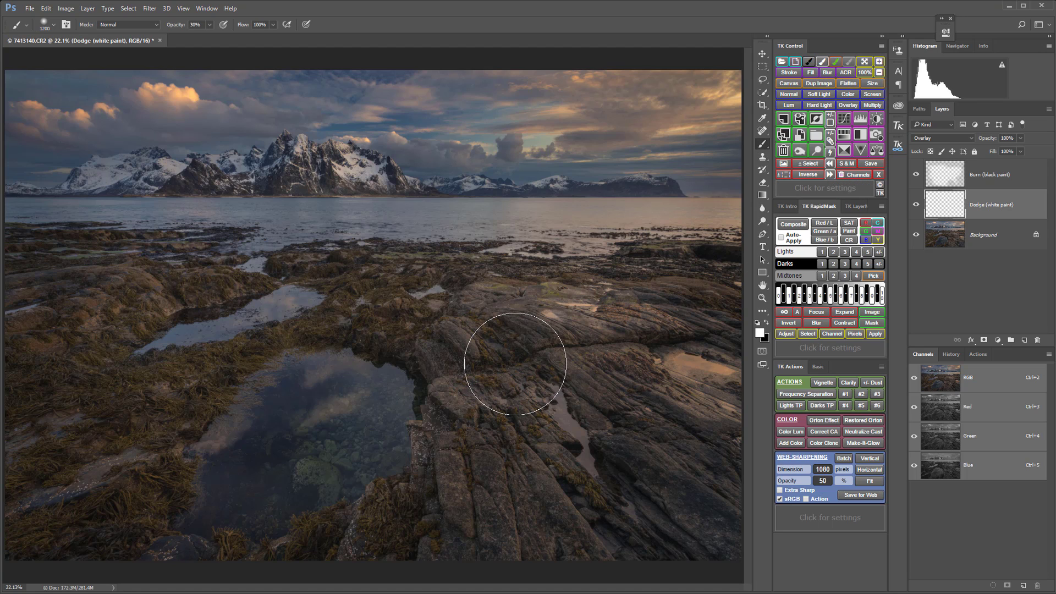
mouse_move(516, 363)
mouse_down()
mouse_move(458, 335)
mouse_move(419, 336)
mouse_move(443, 335)
mouse_up()
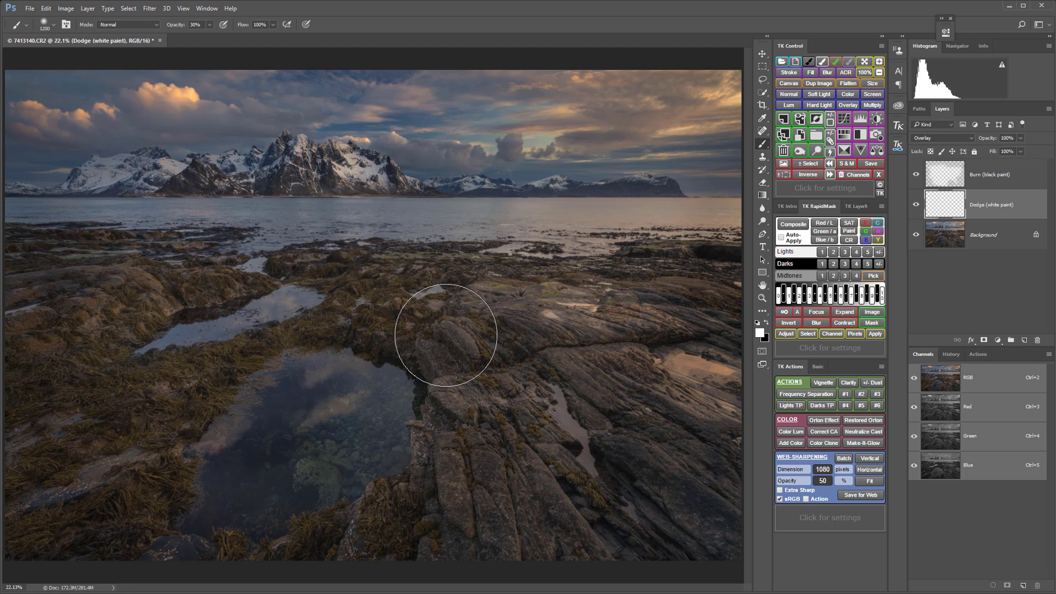
mouse_move(192, 295)
mouse_down()
mouse_move(143, 302)
mouse_move(80, 335)
mouse_move(174, 298)
mouse_move(142, 301)
mouse_up()
mouse_move(234, 416)
mouse_down()
mouse_move(184, 412)
mouse_move(427, 349)
mouse_move(462, 360)
mouse_move(495, 455)
mouse_move(396, 309)
mouse_move(596, 313)
mouse_move(628, 380)
mouse_move(688, 448)
mouse_move(566, 476)
mouse_move(493, 471)
mouse_move(517, 522)
mouse_up()
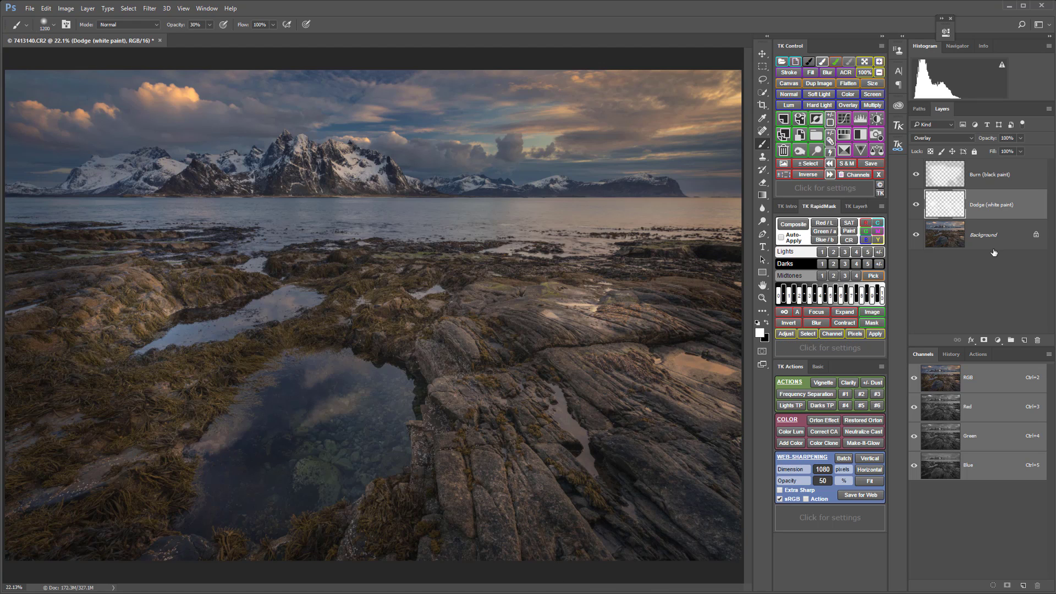
click(915, 204)
click(916, 205)
- Load the Dodge layer's painted areas as a selection, and add a Levels adjustment masked by it, checking the mask
ctrl+click(948, 208)
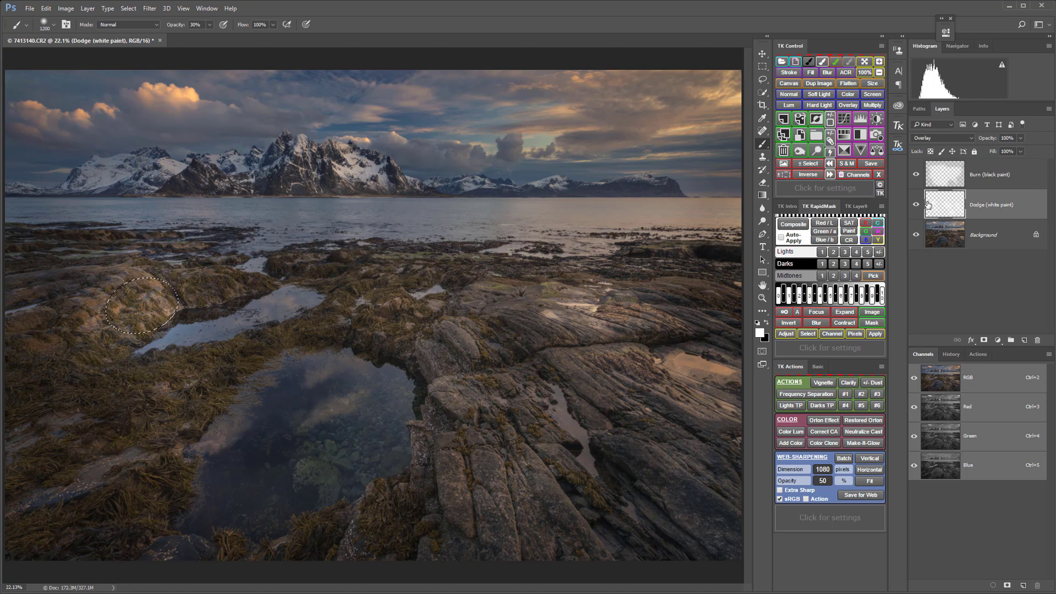
click(860, 120)
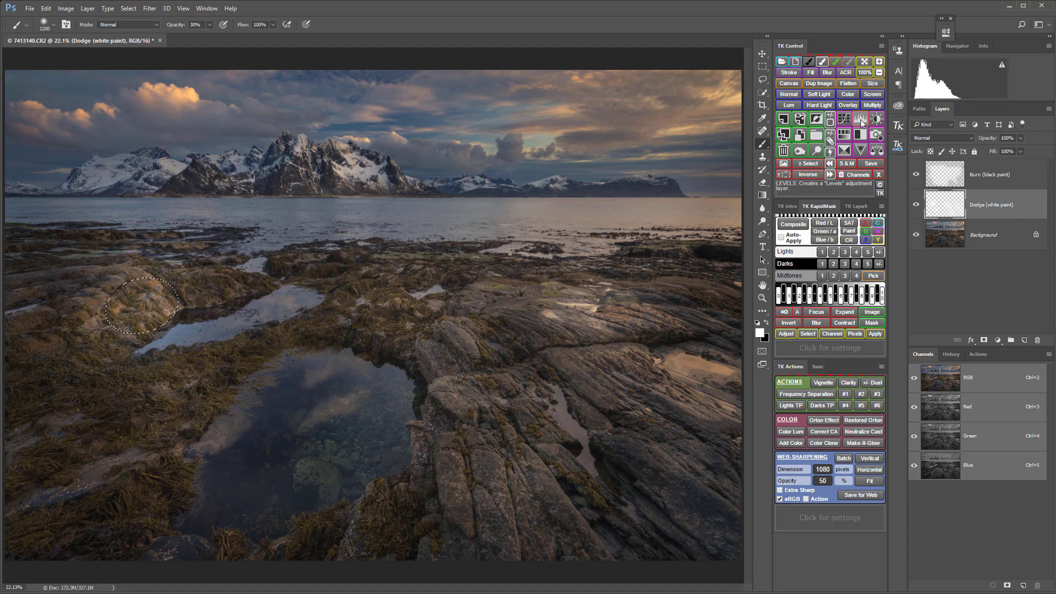
alt+click(984, 205)
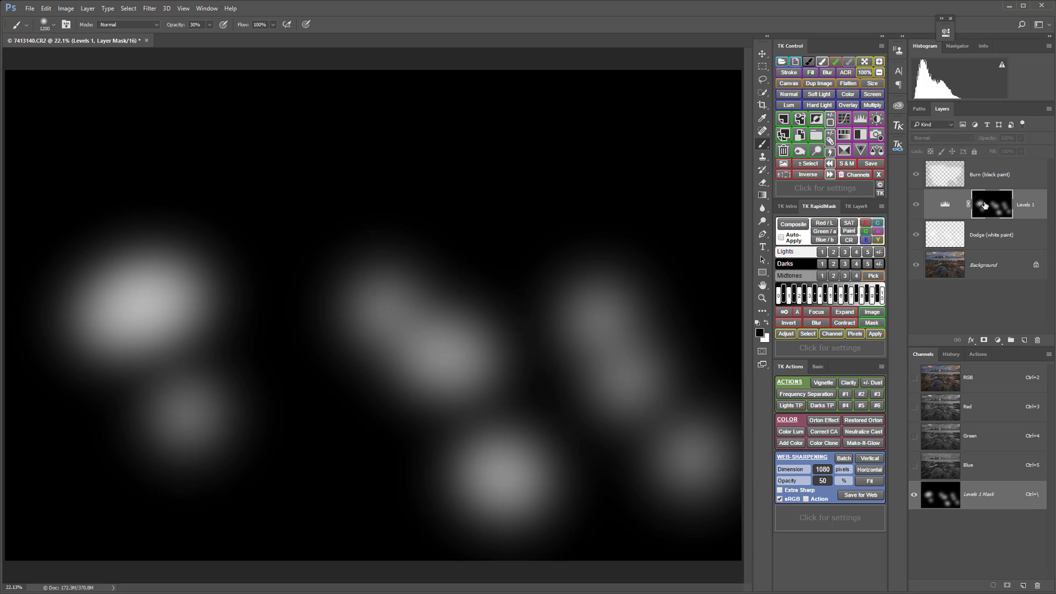
alt+click(985, 206)
- Boost contrast in the masked Levels adjustment with midtones 0.71, white input 188 and a slightly raised black input
double_click(945, 204)
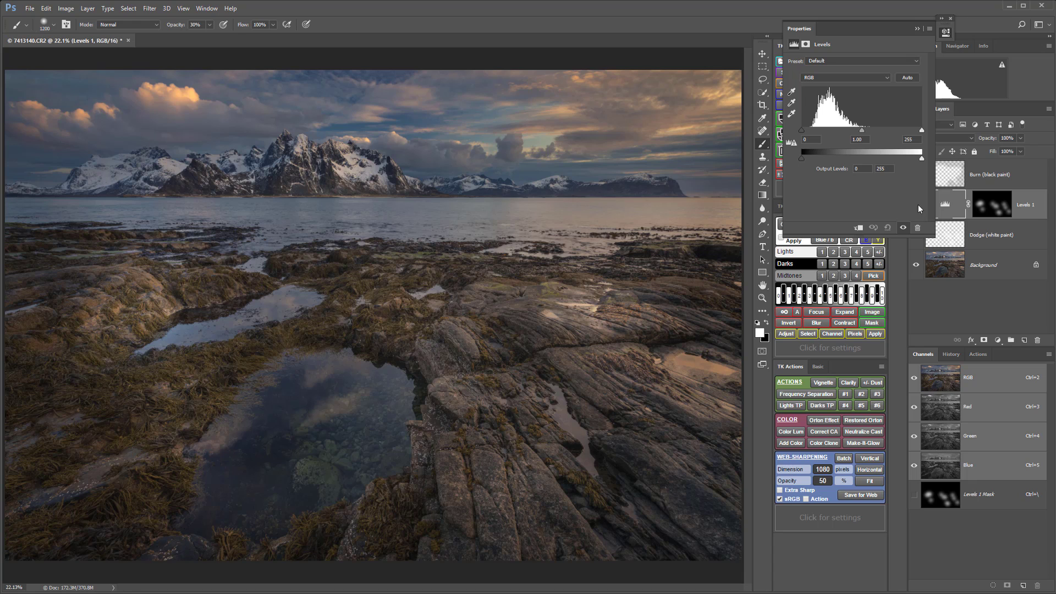
drag(886, 138, 856, 130)
drag(803, 130, 810, 132)
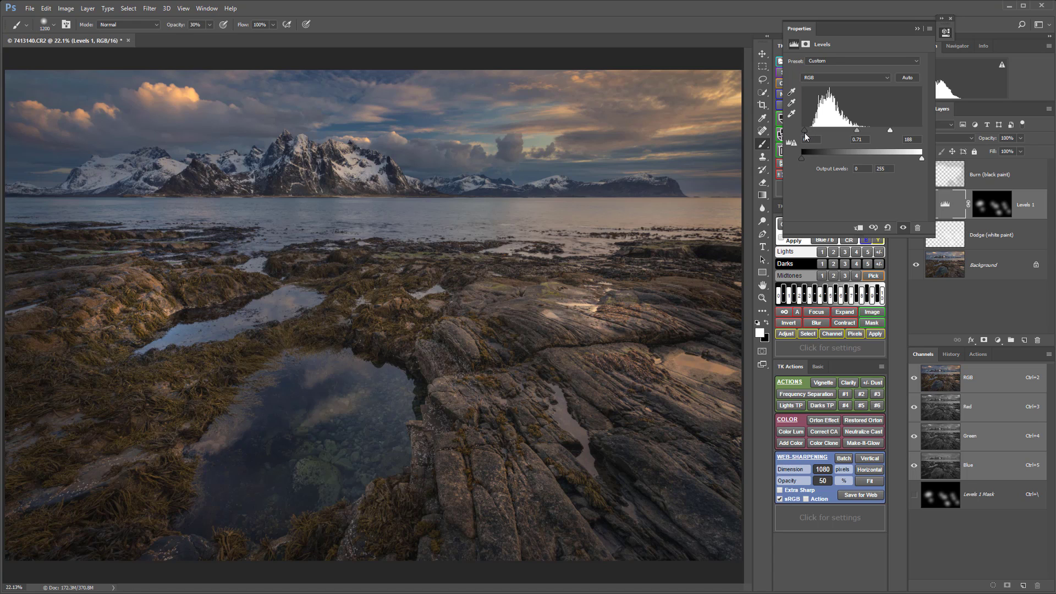
click(945, 34)
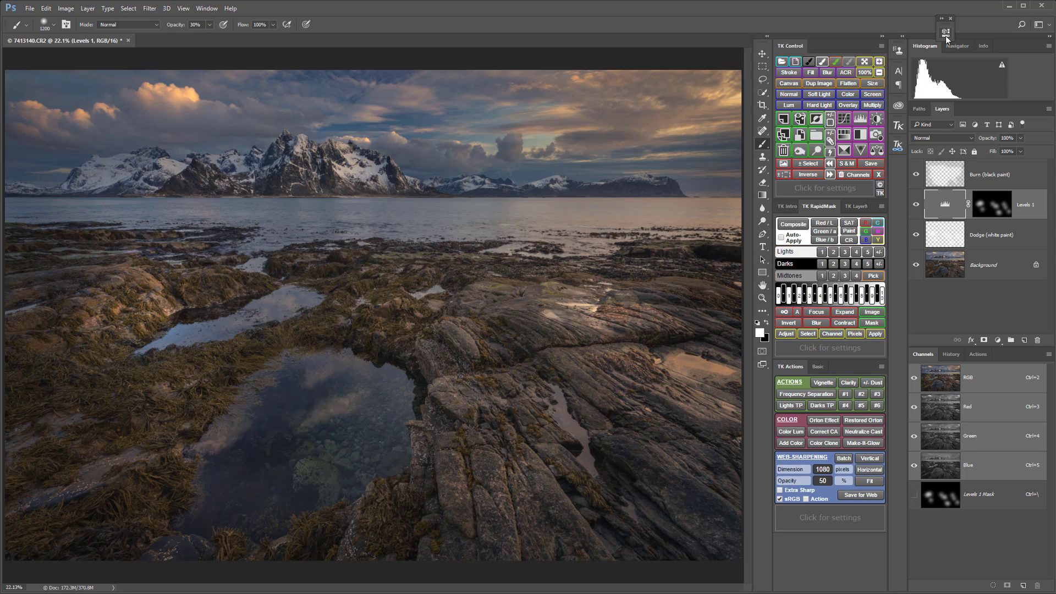
- Generate a luminosity mask from the composite, and preview the Lights-3, Darks-1 and Lights-1 versions
click(793, 226)
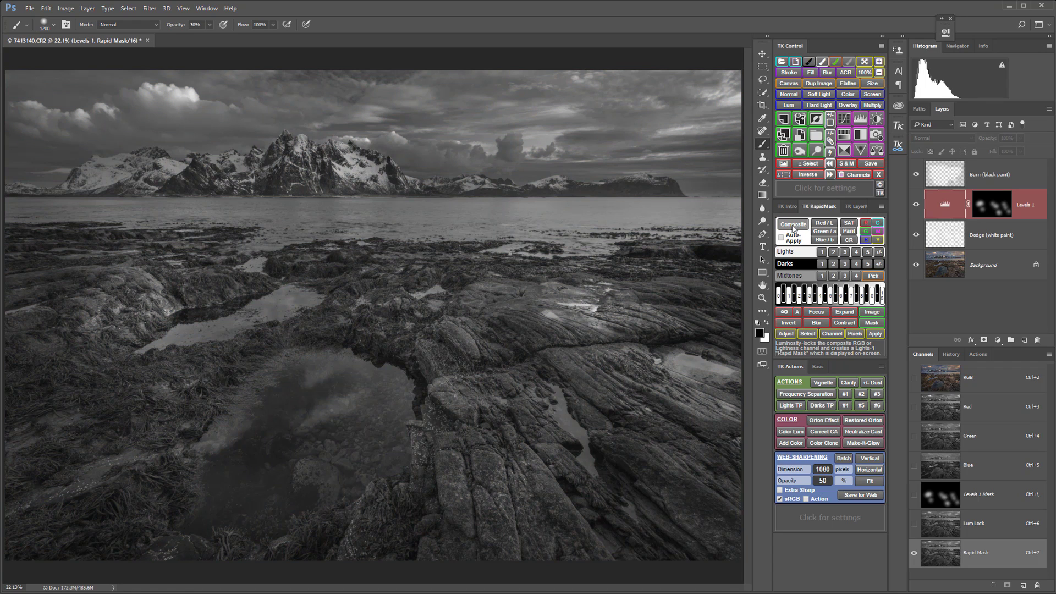
click(841, 252)
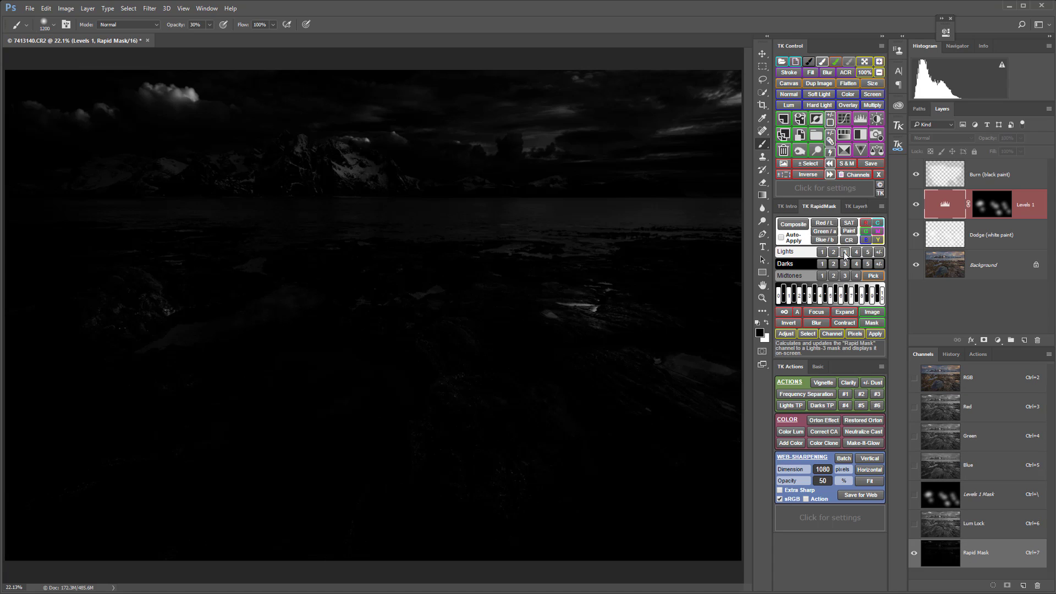
click(821, 265)
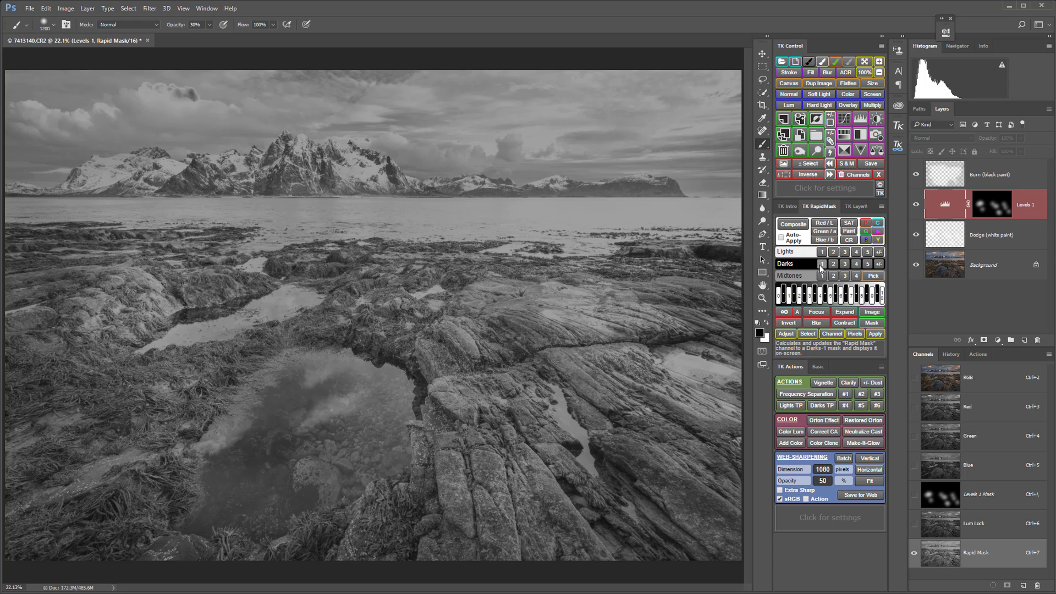
click(821, 252)
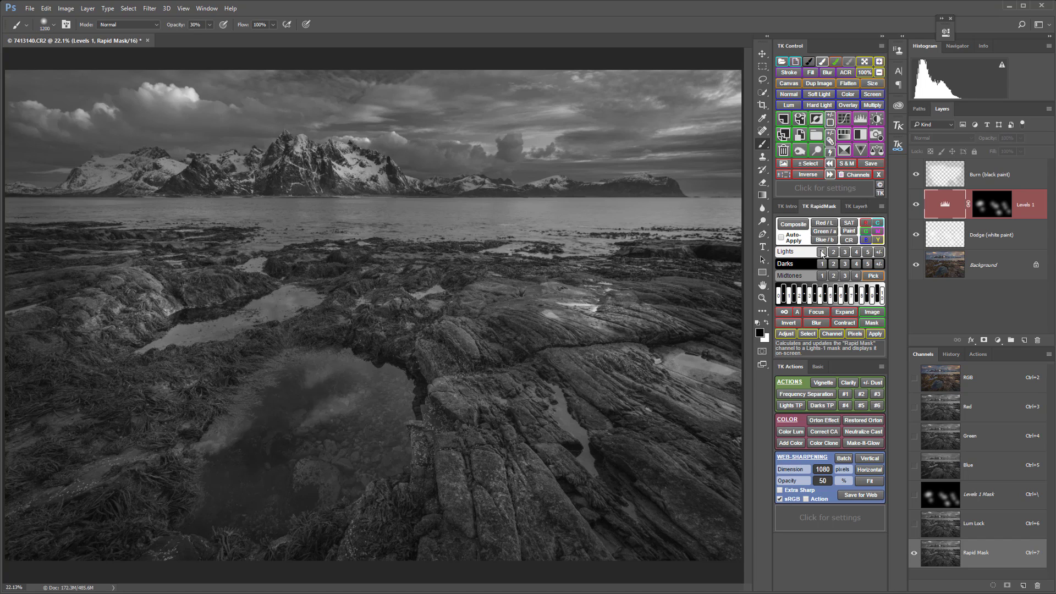
- Build a picked-tone rapid mask from the cloud tone #424450 above the snowy mountains
click(876, 276)
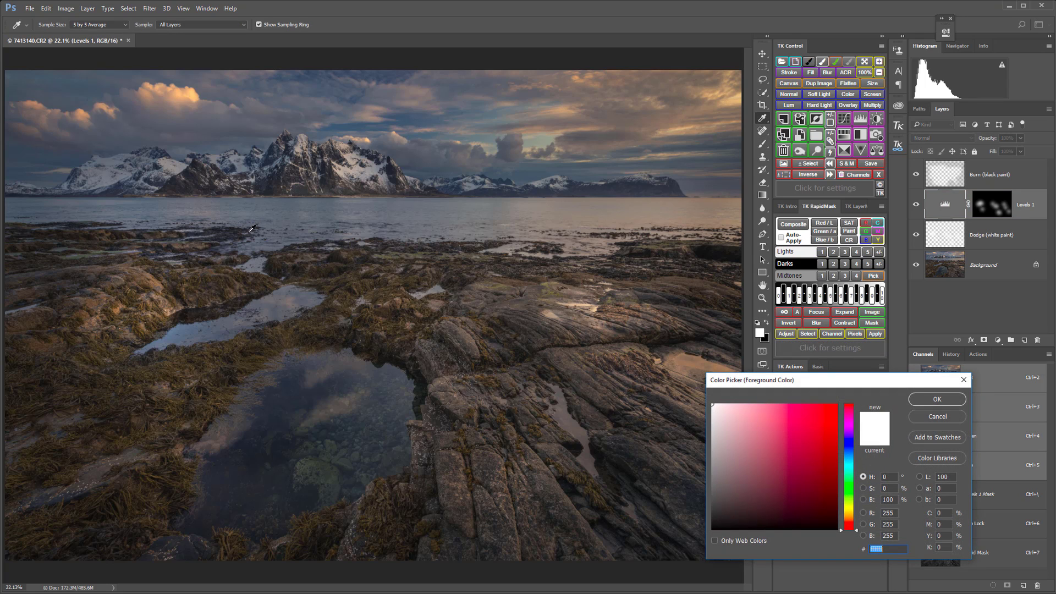
click(140, 134)
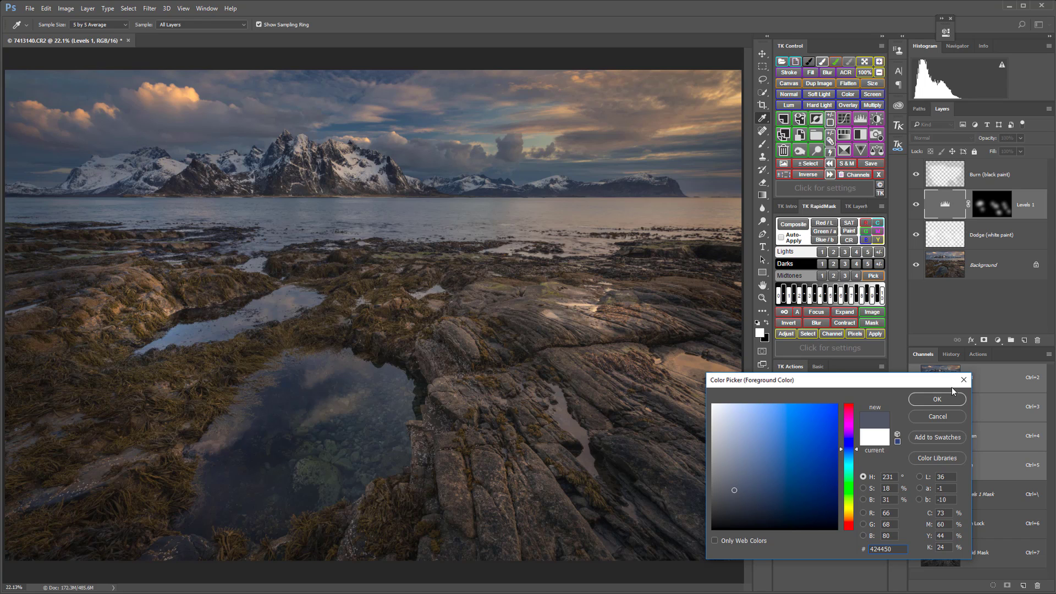
click(938, 399)
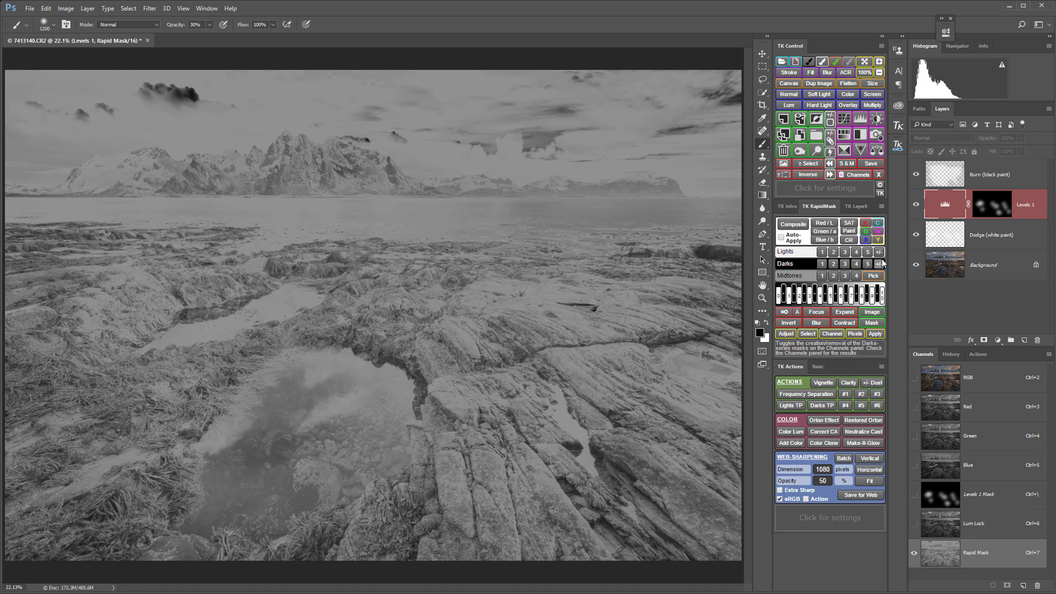
- Rebuild the rapid mask from the darker cloud tone #333641, and adjust its levels to midtones 0.77 and white input 225
click(873, 276)
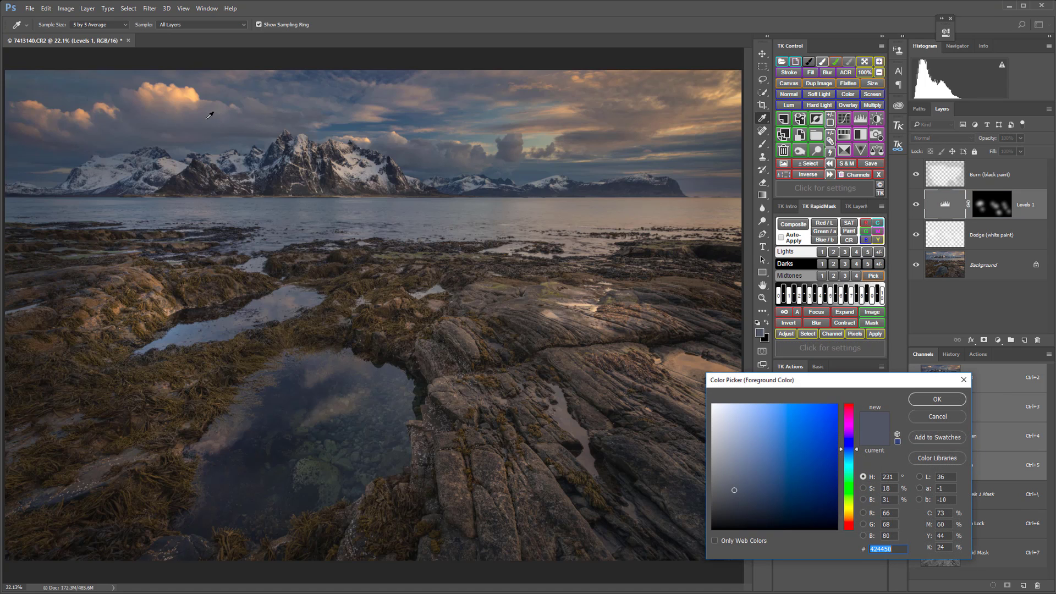
click(77, 142)
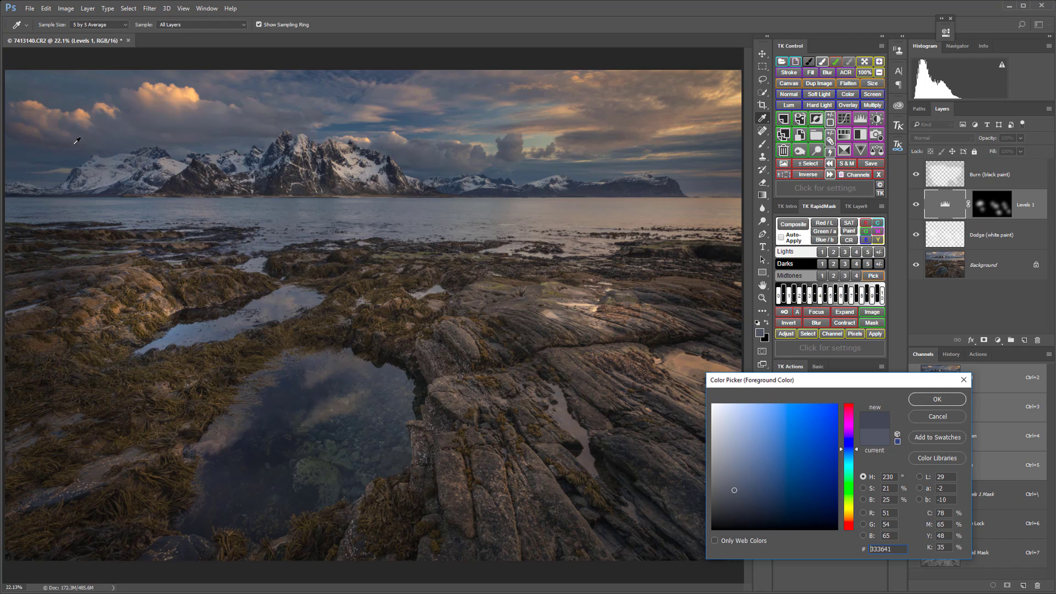
click(943, 401)
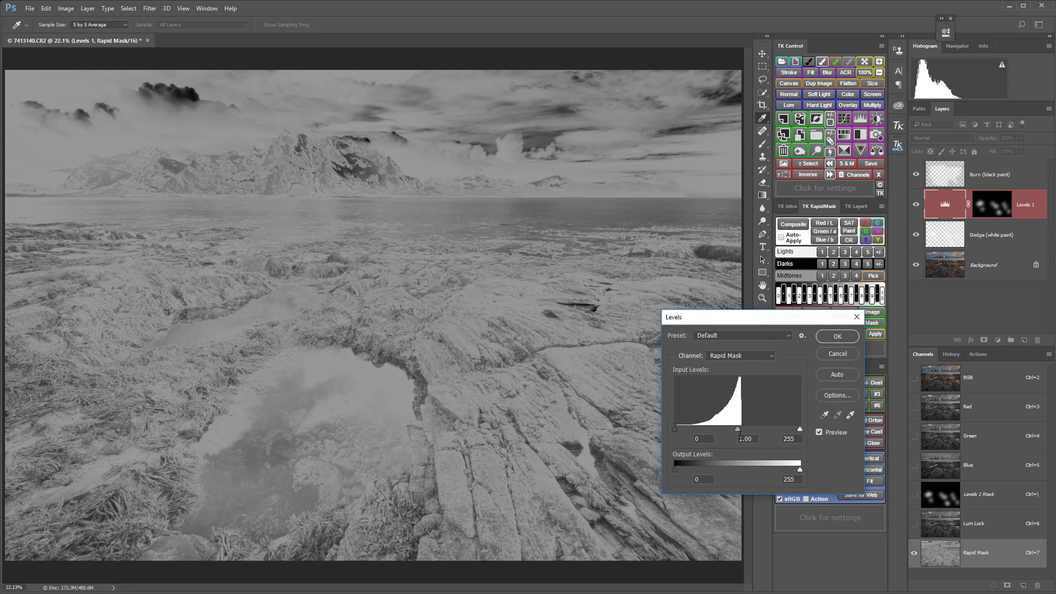
drag(737, 427, 784, 430)
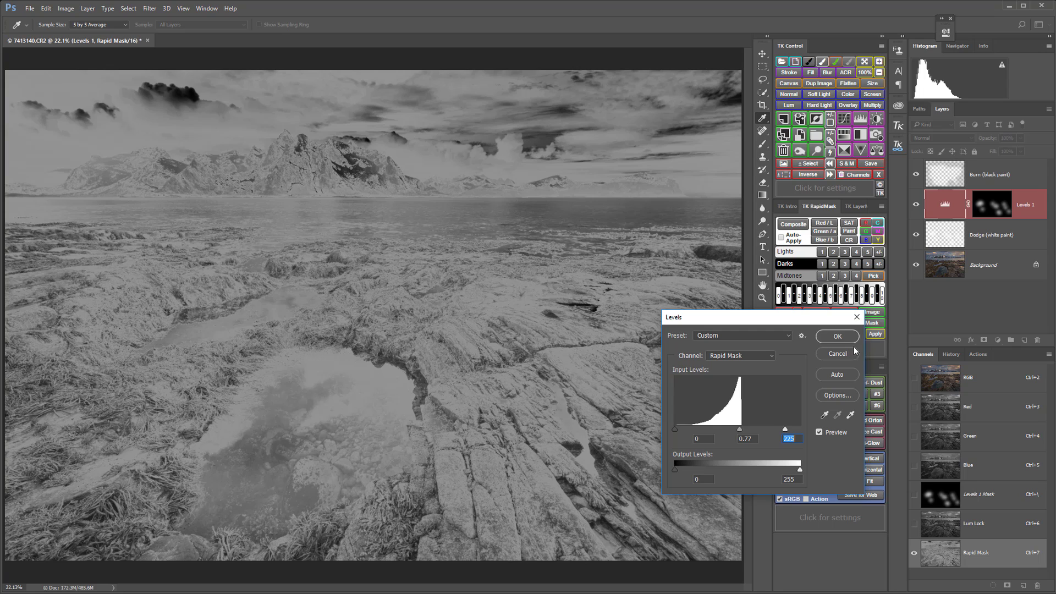
click(842, 334)
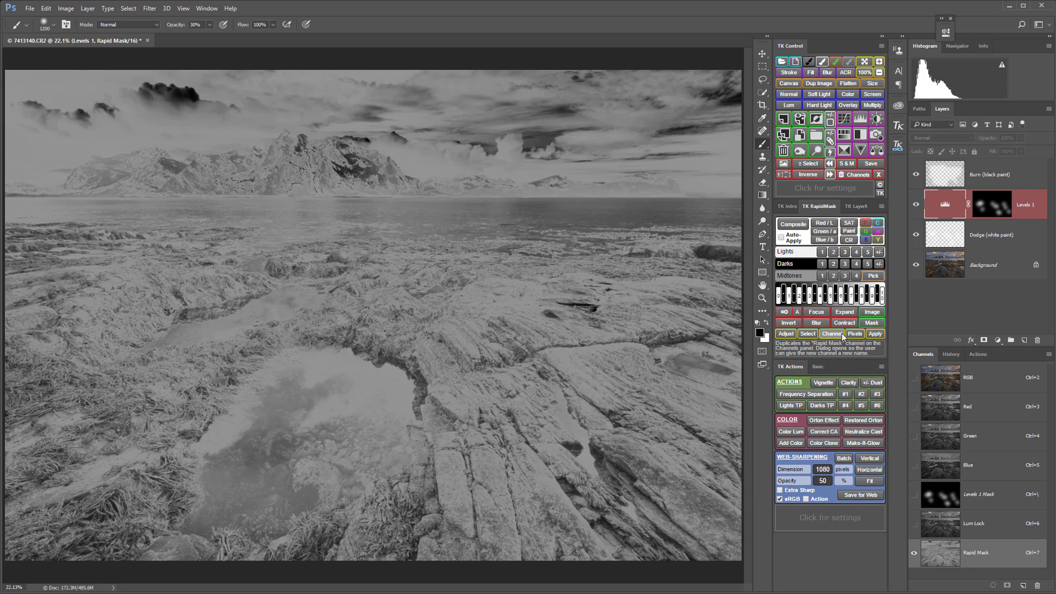
- Load the rapid mask as a selection with hidden edges, and ready black paint on the Burn layer, comparing that layer off and on
click(808, 334)
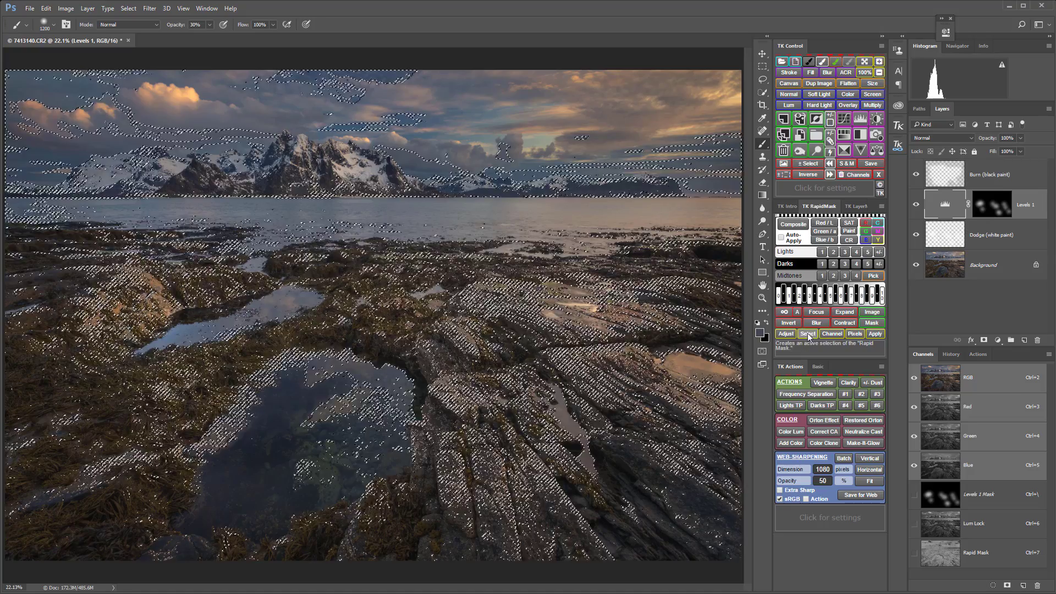
click(785, 175)
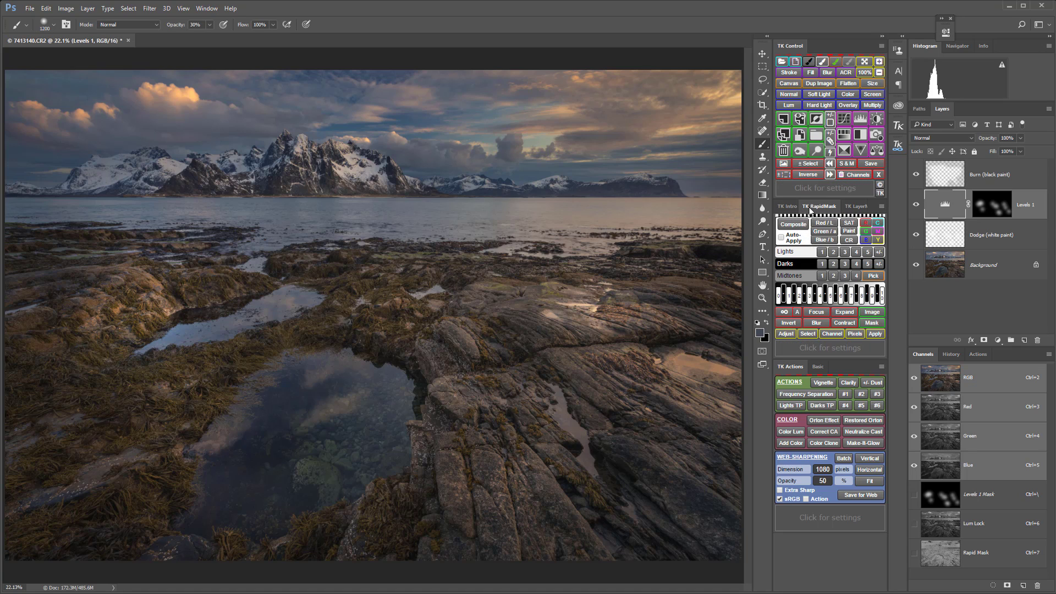
click(943, 176)
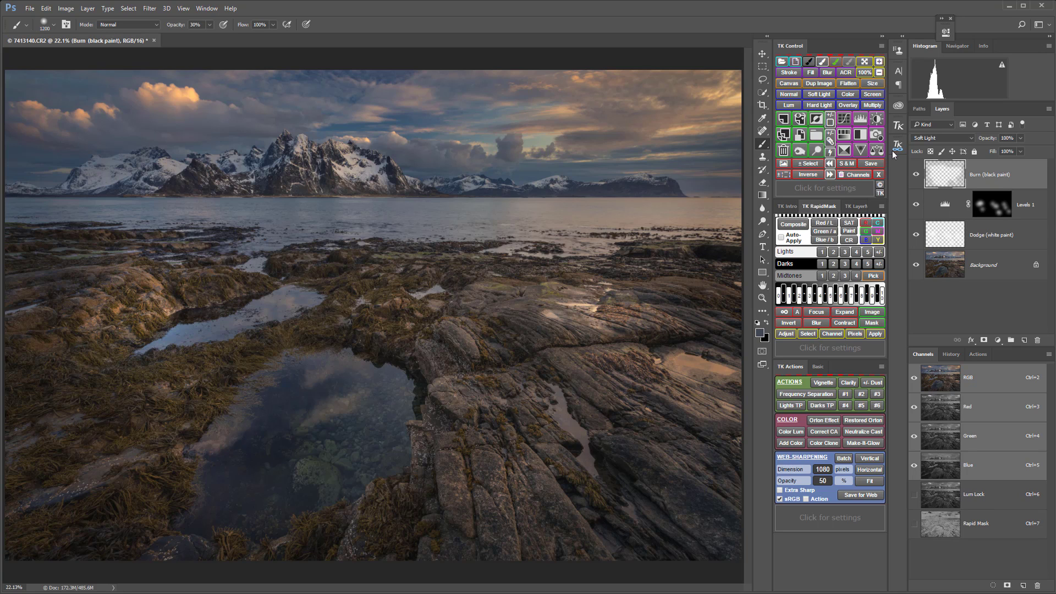
click(808, 64)
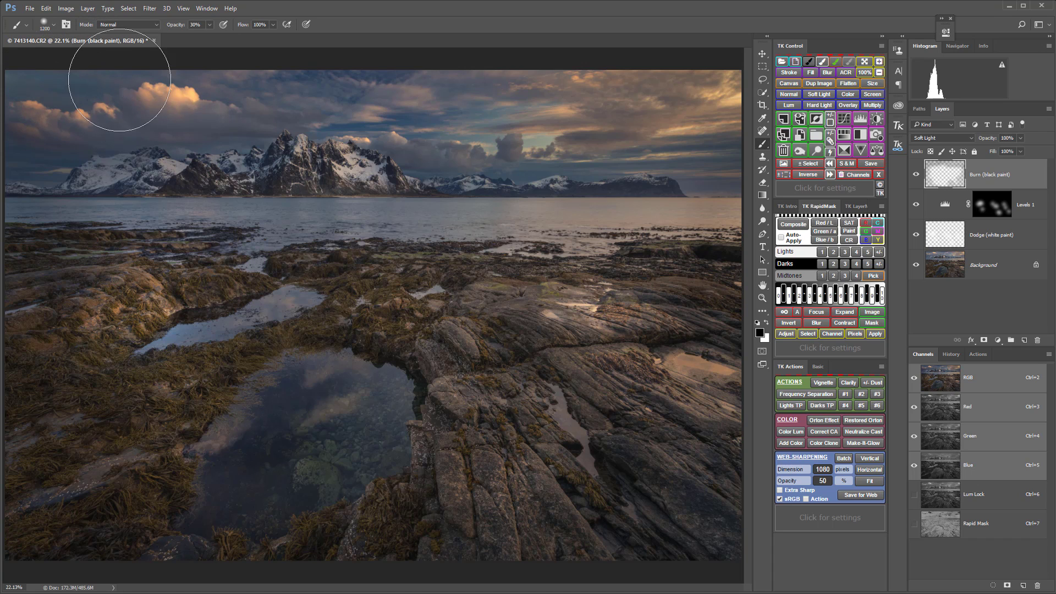
click(915, 175)
click(915, 175)
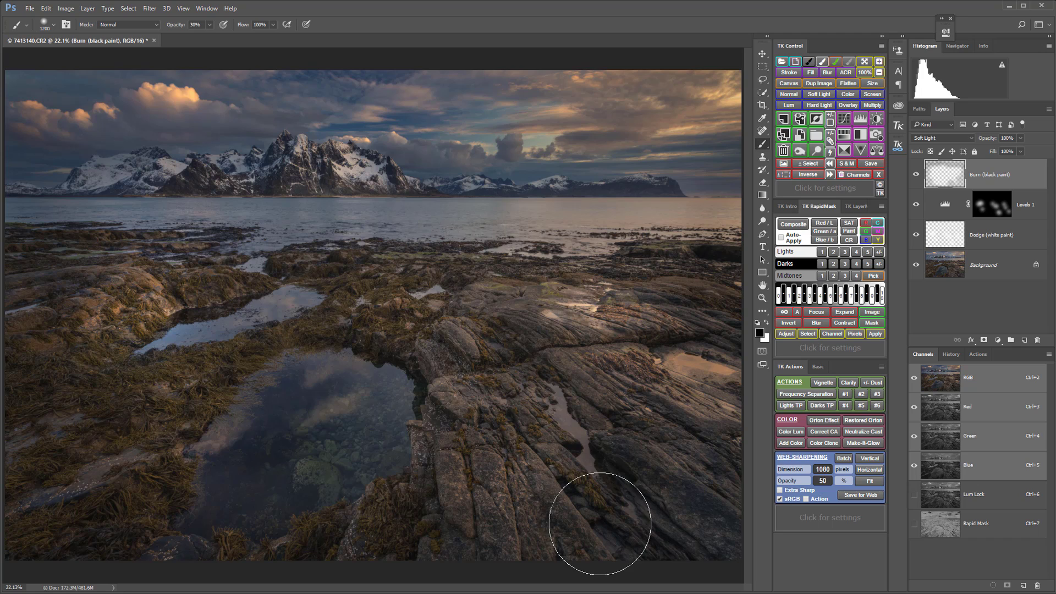
- Build a picked-tone rapid mask from the dark rock tone #131311 in the foreground
mouse_move(600, 506)
mouse_down()
mouse_move(596, 514)
mouse_move(636, 476)
mouse_up()
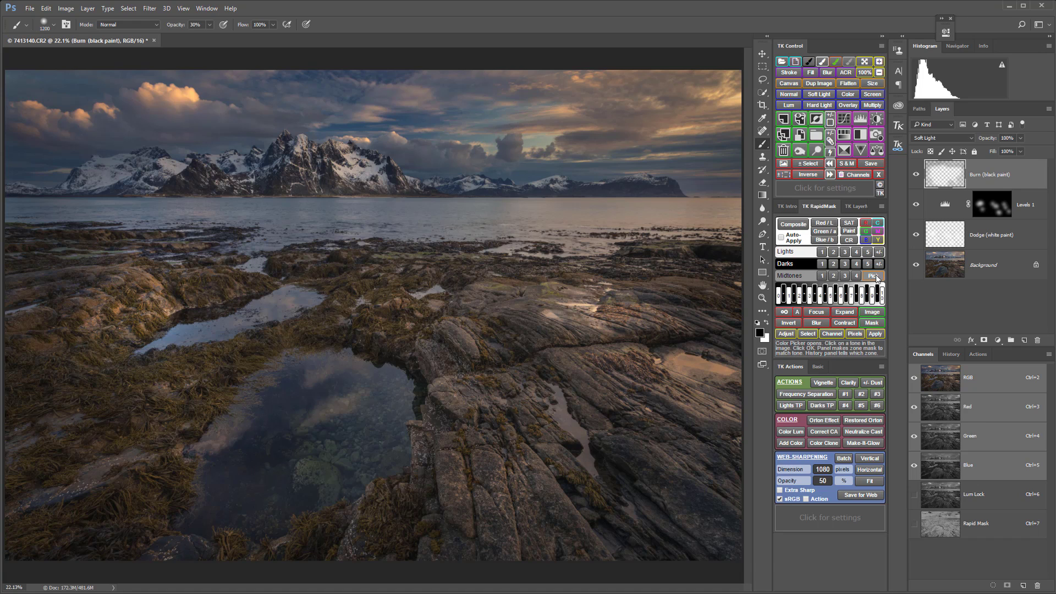
click(759, 332)
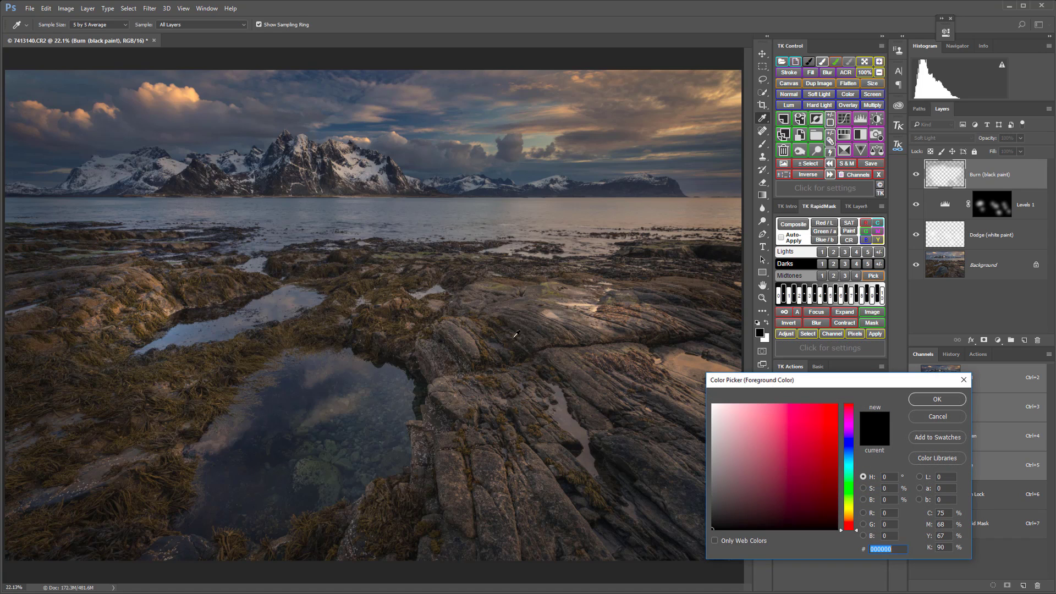
click(526, 348)
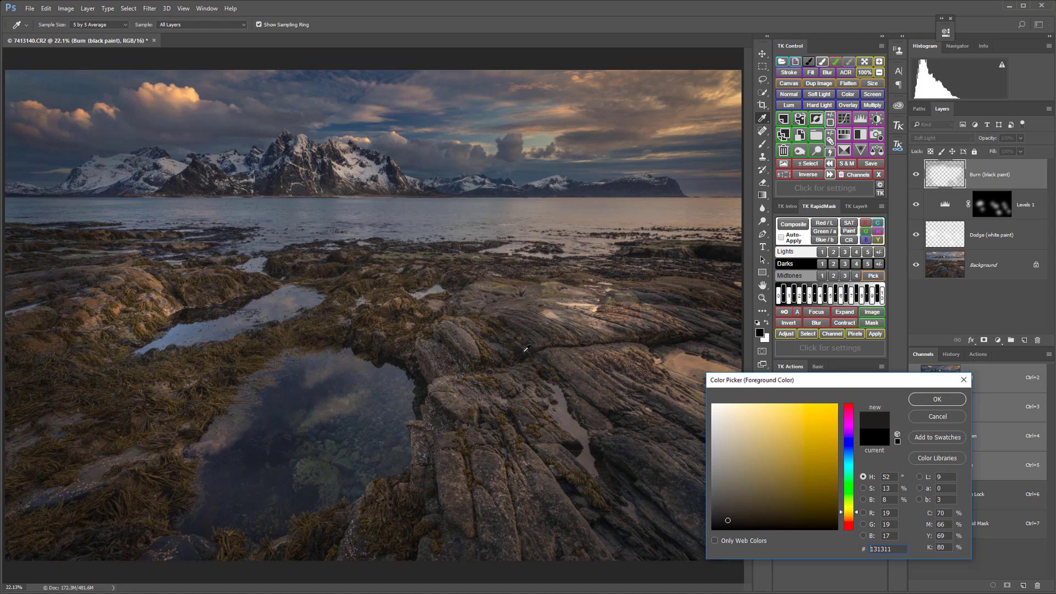
click(953, 401)
key(ctrl+7)
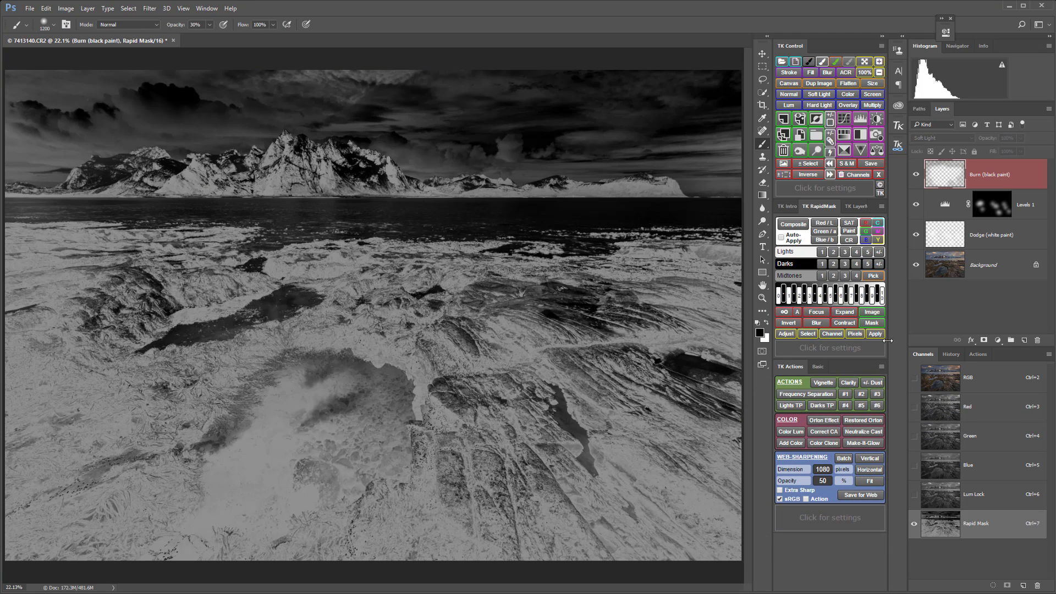
- Load the dark-tone mask as a selection with hidden edges, and burn the foreground rocks beside the pool with black on the Burn layer
click(807, 336)
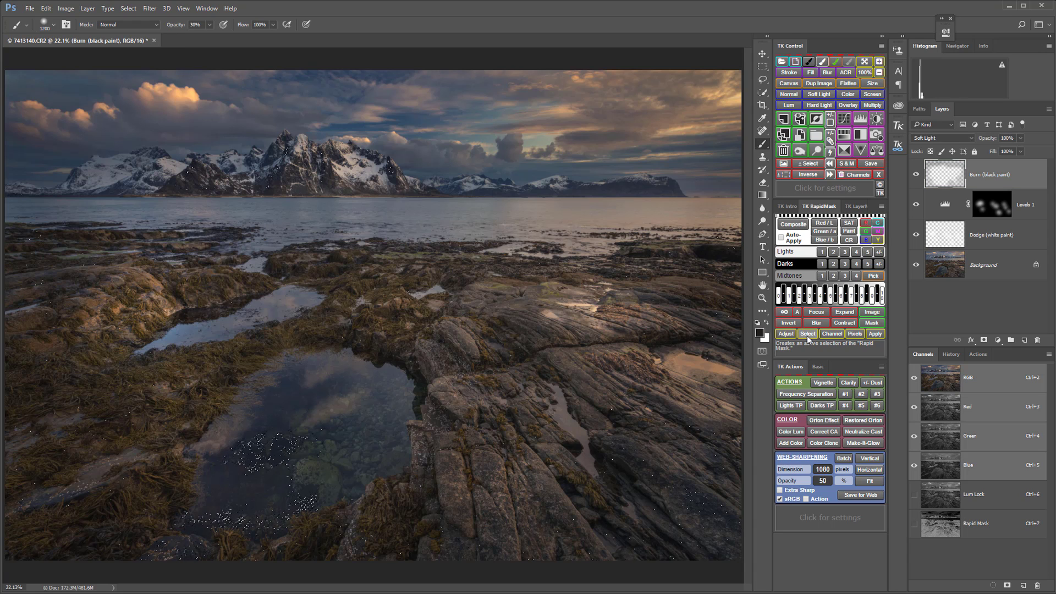
click(782, 175)
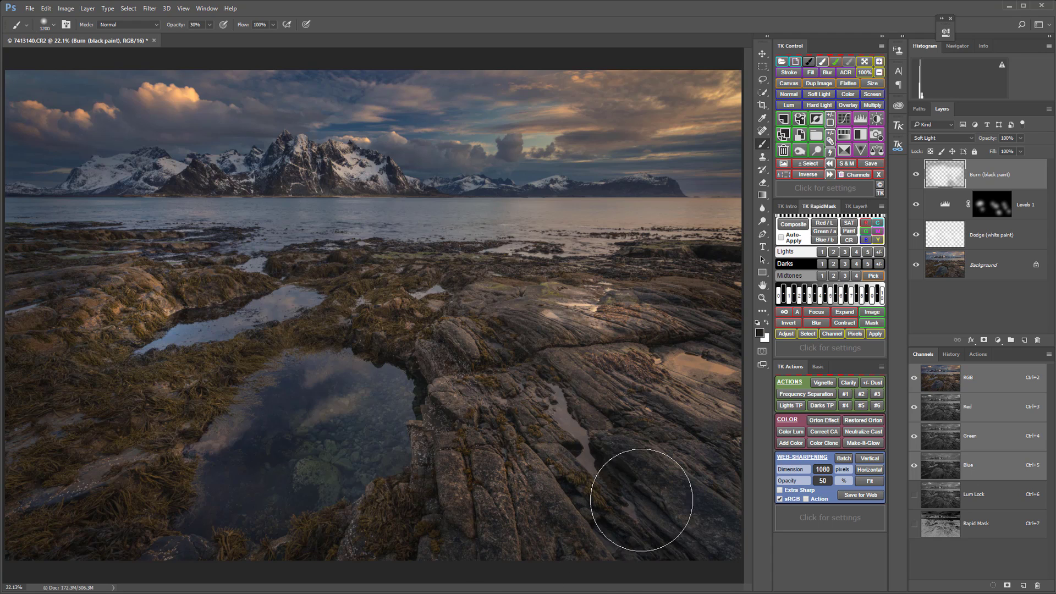
mouse_move(641, 500)
mouse_down()
mouse_move(641, 429)
mouse_move(624, 405)
mouse_move(553, 377)
mouse_move(499, 329)
mouse_up()
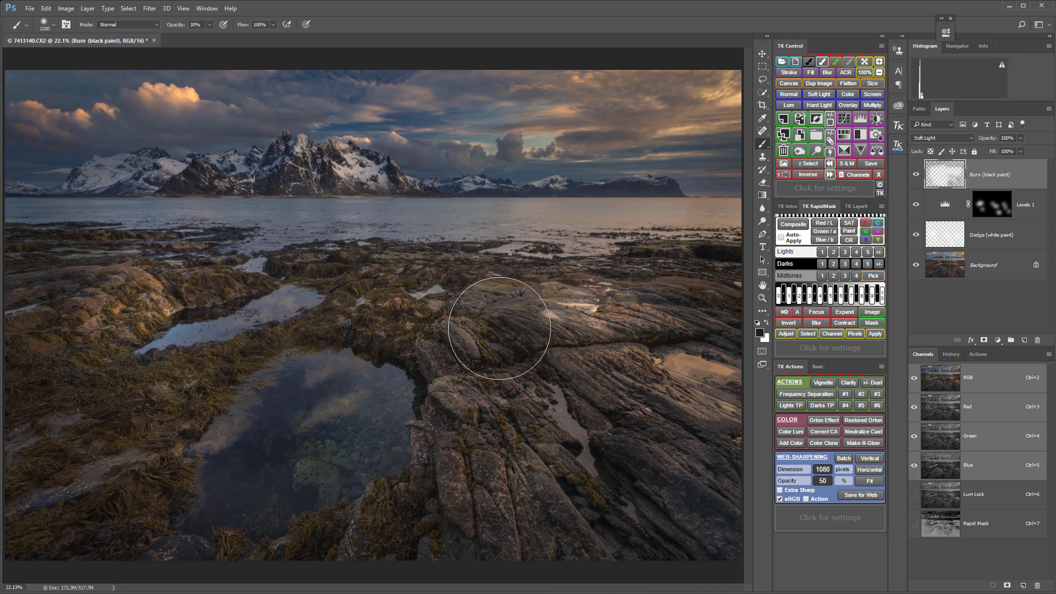
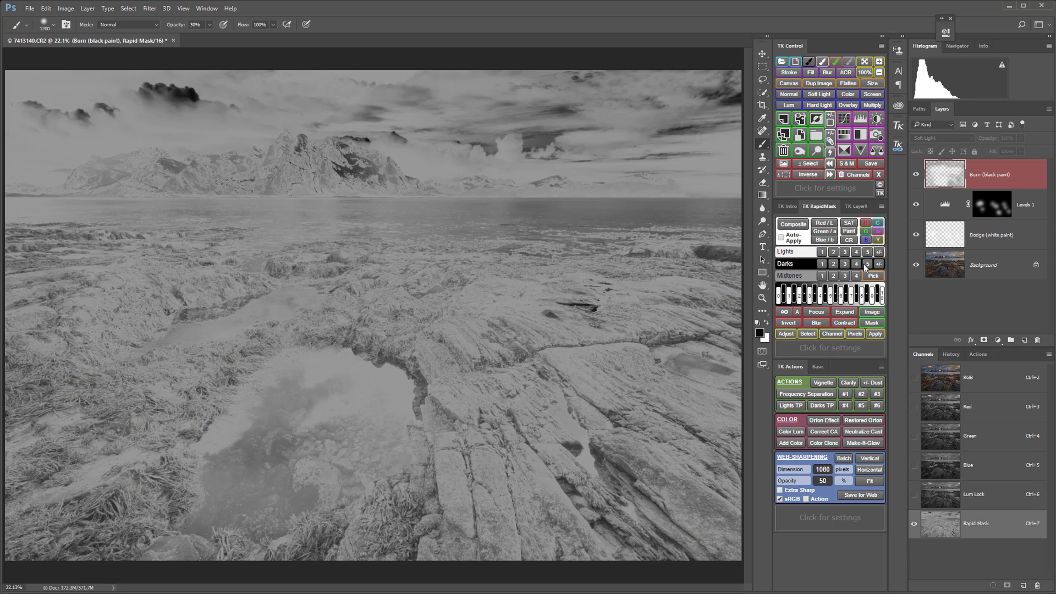
click(786, 333)
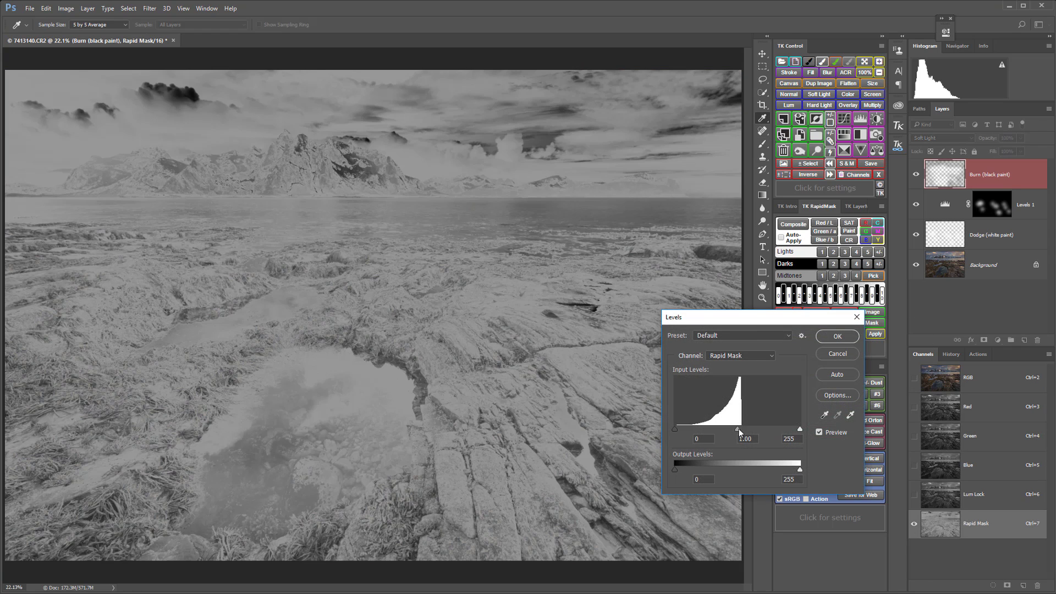
drag(737, 429, 751, 433)
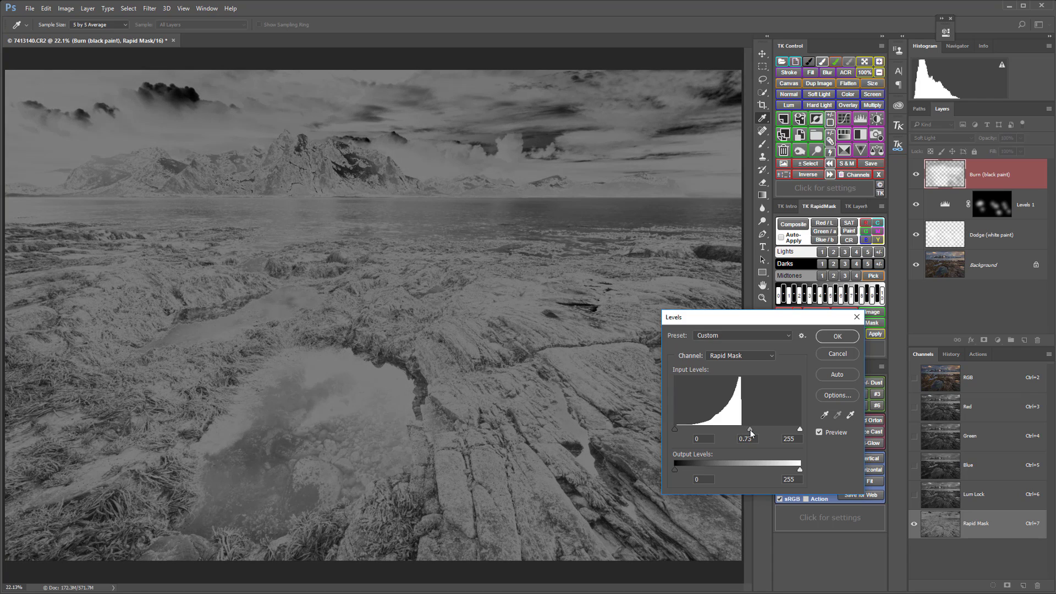
click(836, 352)
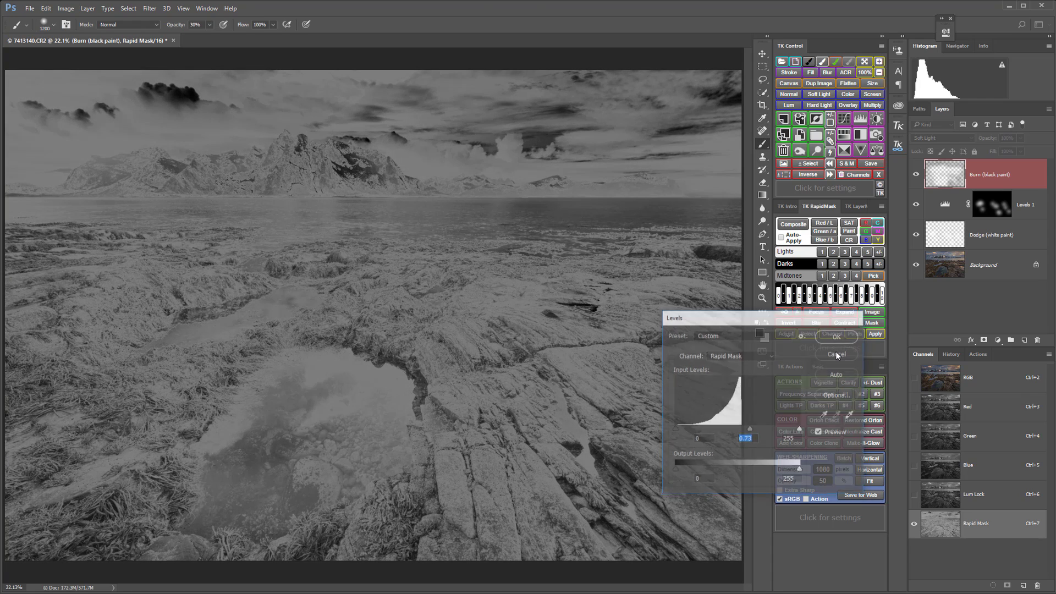
- Rebuild the rapid mask from the lighter rock tone #5c5142, and adjust its levels to midtones 0.75 and white input 218
click(872, 276)
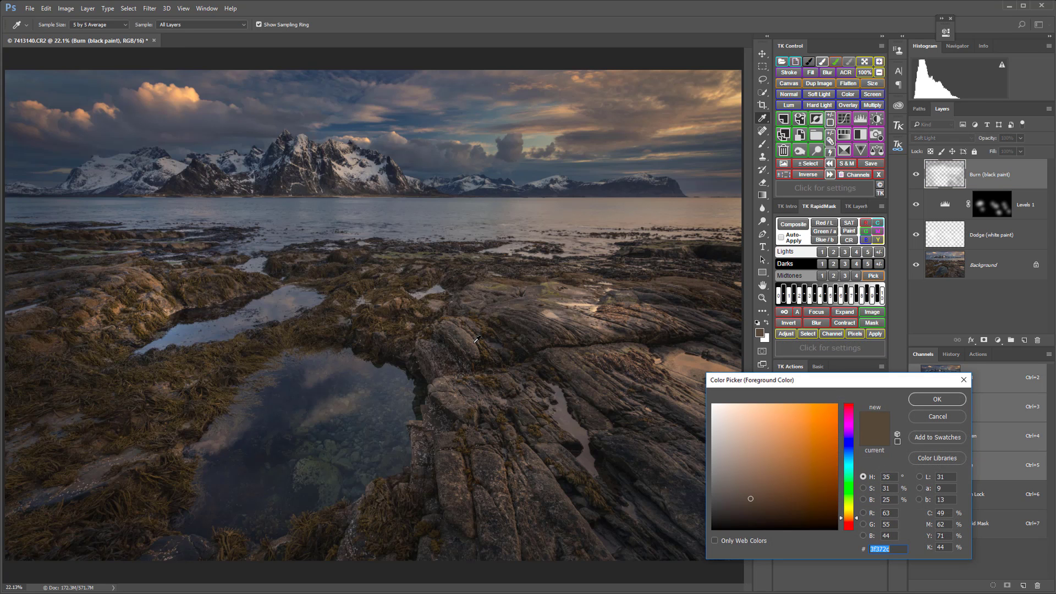
click(476, 337)
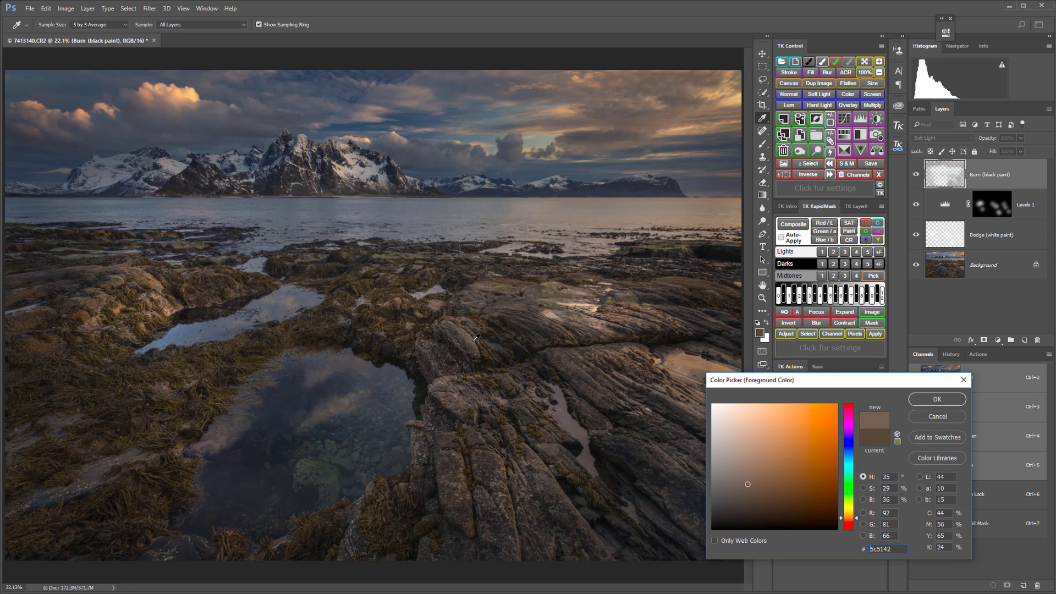
click(939, 399)
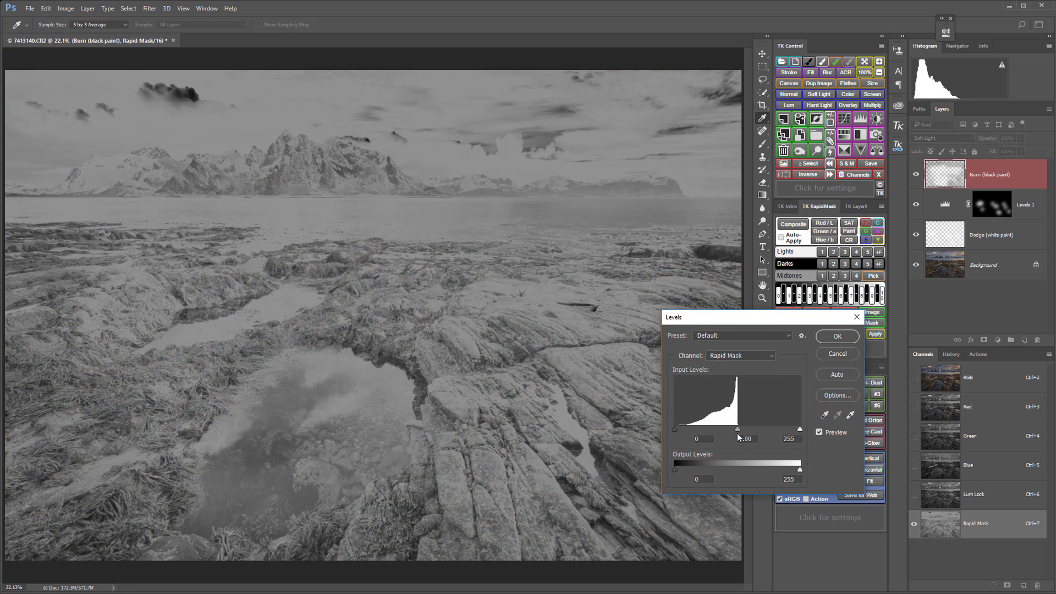
drag(737, 429, 782, 429)
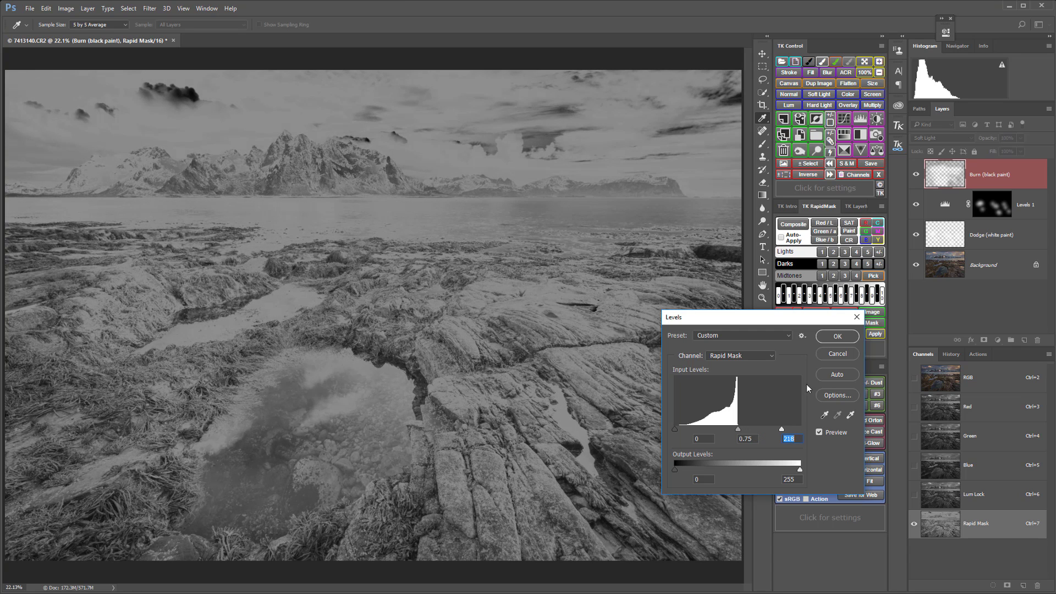
click(846, 338)
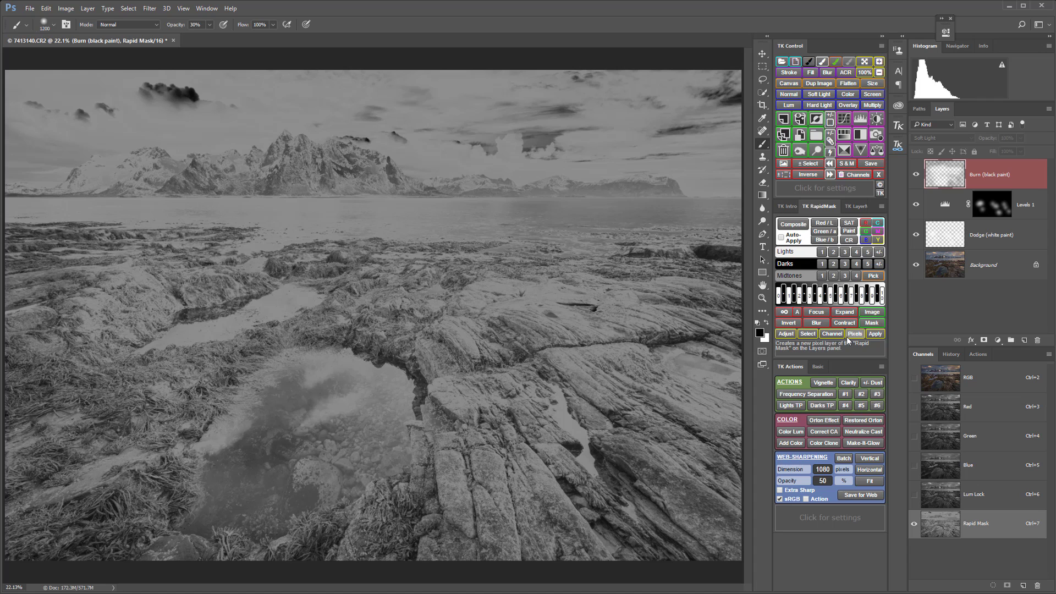
- Load the lighter-tone mask as a selection, and dodge the rocks around the pool with white on the Dodge layer
click(811, 335)
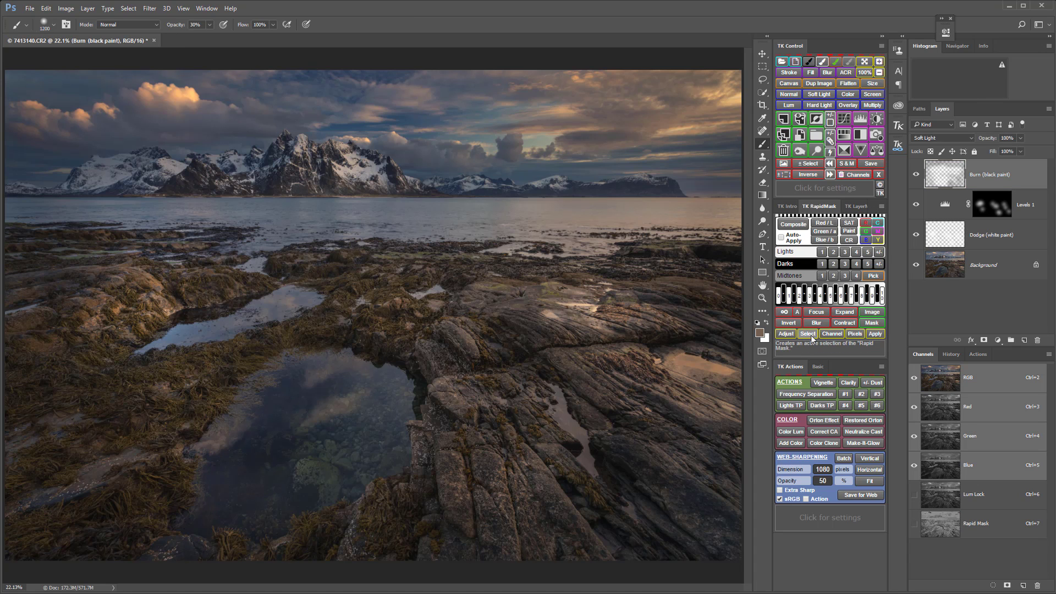
click(822, 61)
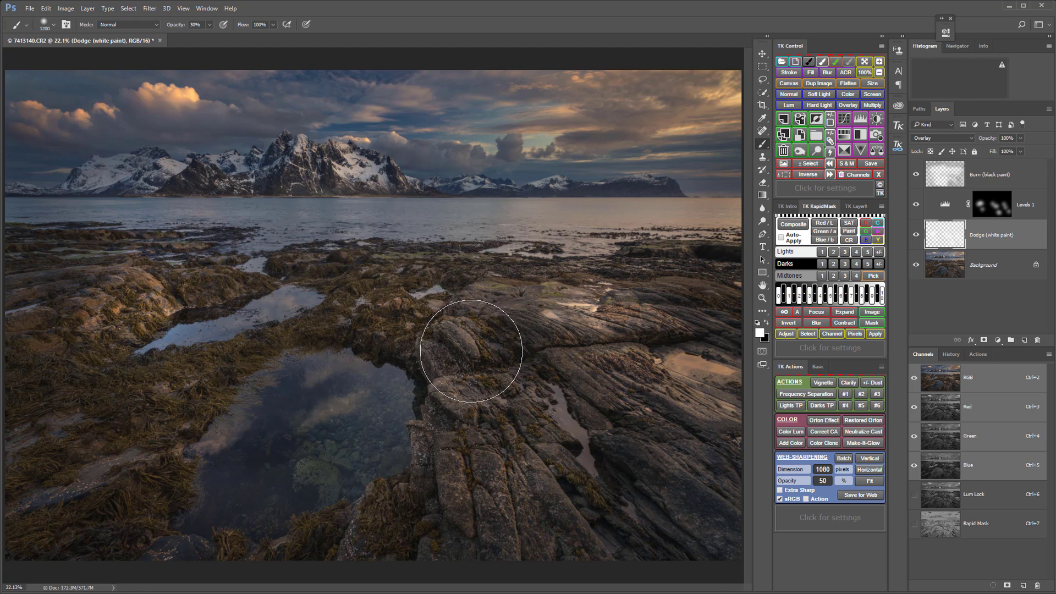
mouse_move(476, 371)
mouse_down()
mouse_move(495, 502)
mouse_move(471, 502)
mouse_move(504, 484)
mouse_move(573, 405)
mouse_move(637, 419)
mouse_move(694, 451)
mouse_move(721, 502)
mouse_move(684, 504)
mouse_move(601, 297)
mouse_move(578, 328)
mouse_move(210, 254)
mouse_up()
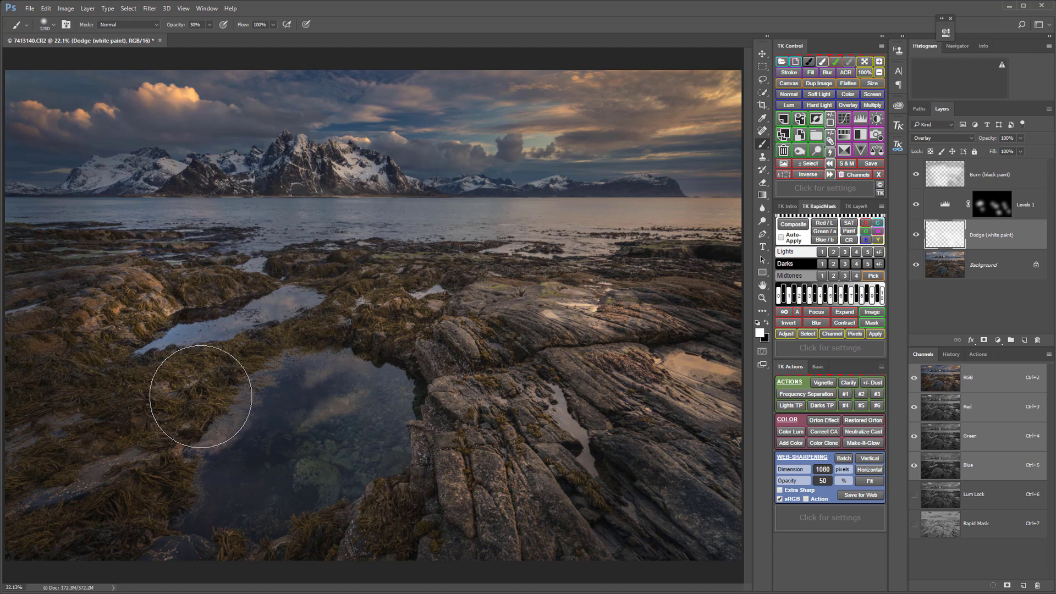
mouse_move(114, 434)
mouse_down()
mouse_move(357, 400)
mouse_move(522, 407)
mouse_move(481, 406)
mouse_up()
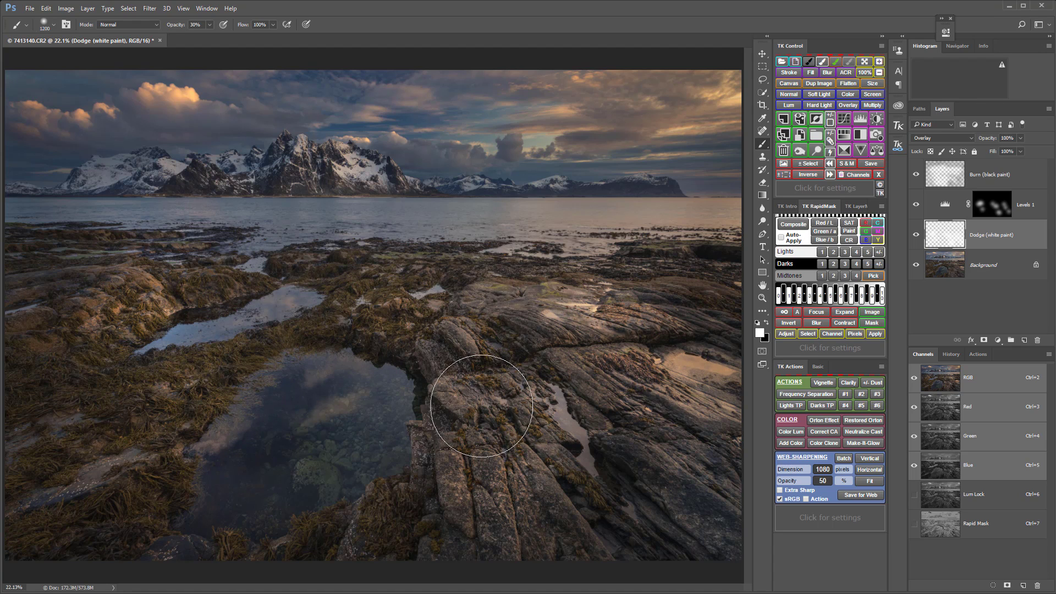
- Compare the original Background alone with the full dodge-and-burn layer stack, ending with all layers shown
alt+click(915, 265)
alt+click(915, 265)
alt+click(916, 266)
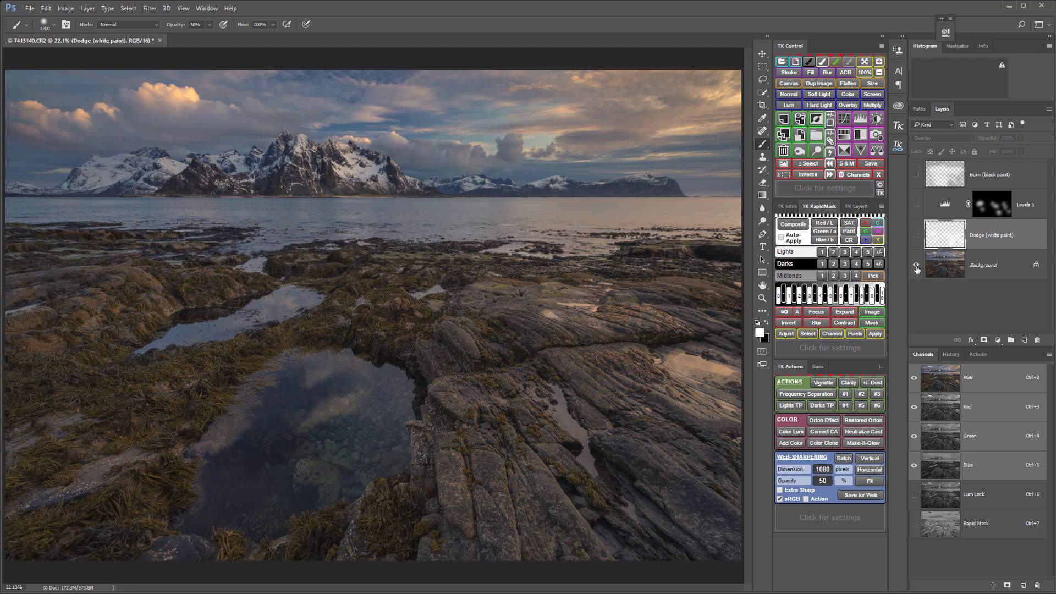
alt+click(916, 266)
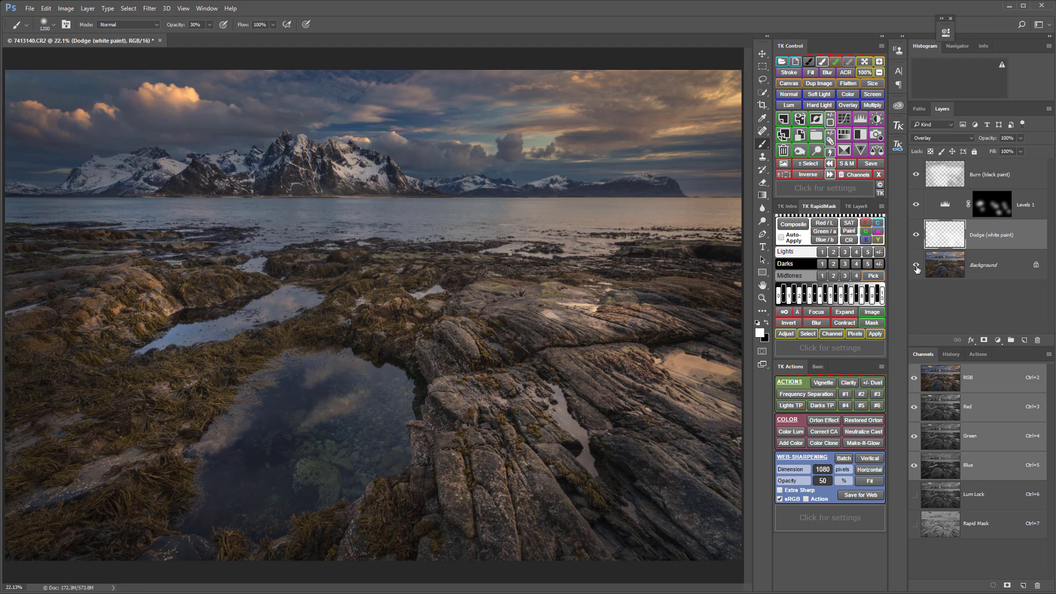